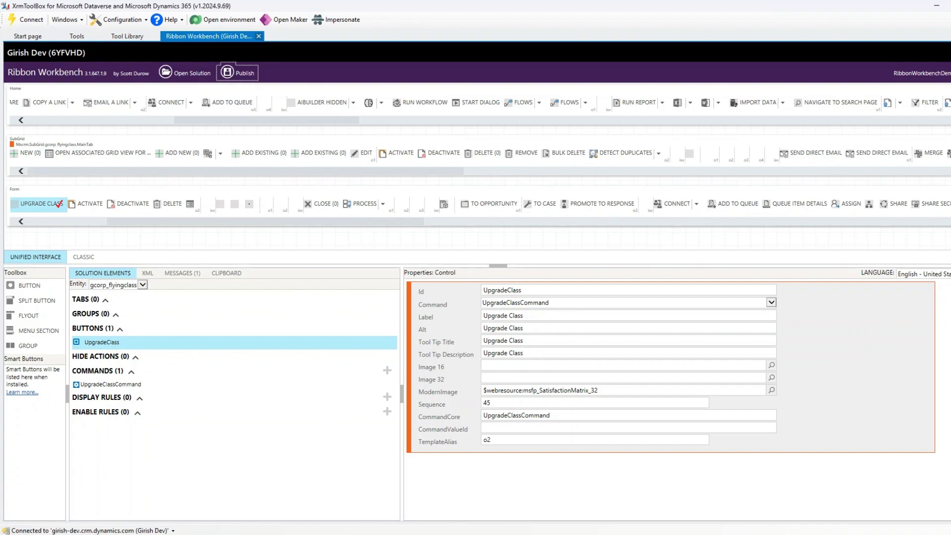
Step: Switch to the browser and open the Economy Light Class record from Flying Classes in the World Airlines Management System app
key("alt+Tab")
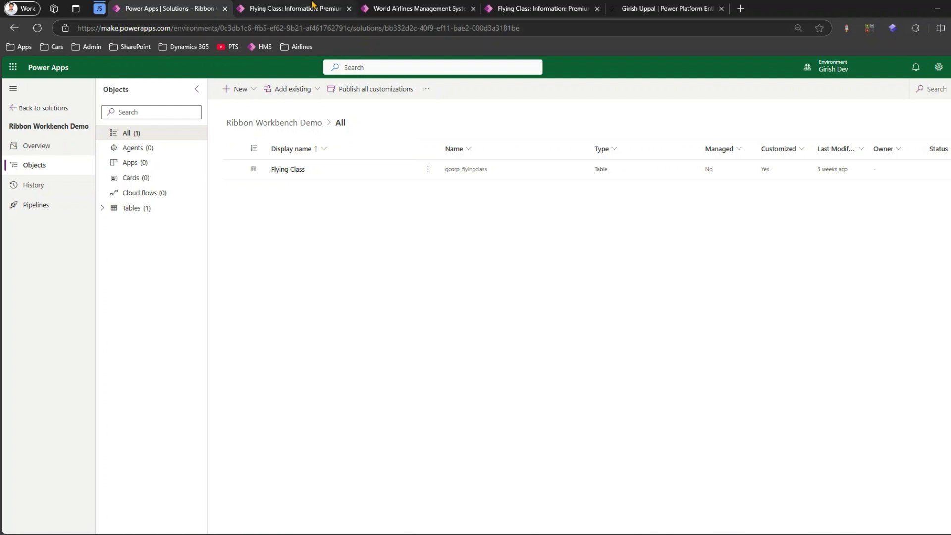
left_click(404, 9)
left_click(530, 7)
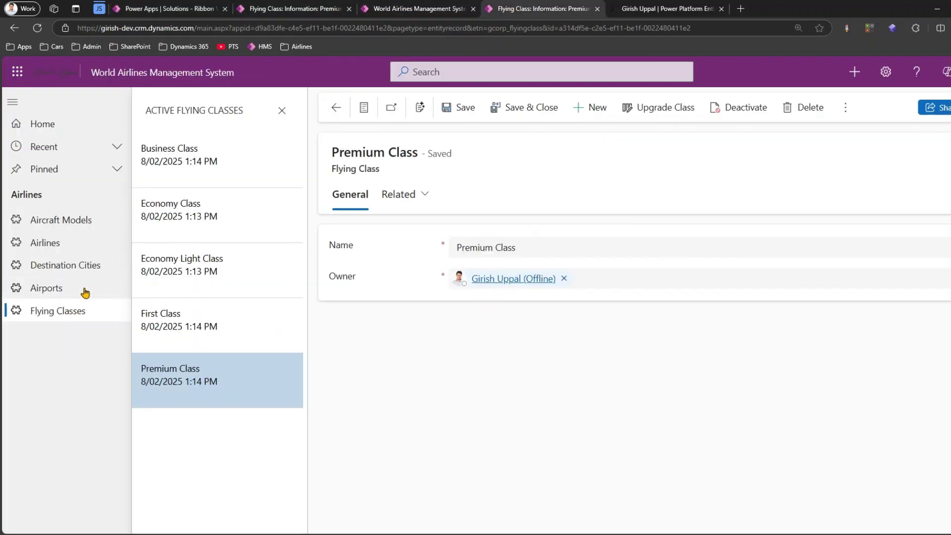
left_click(70, 310)
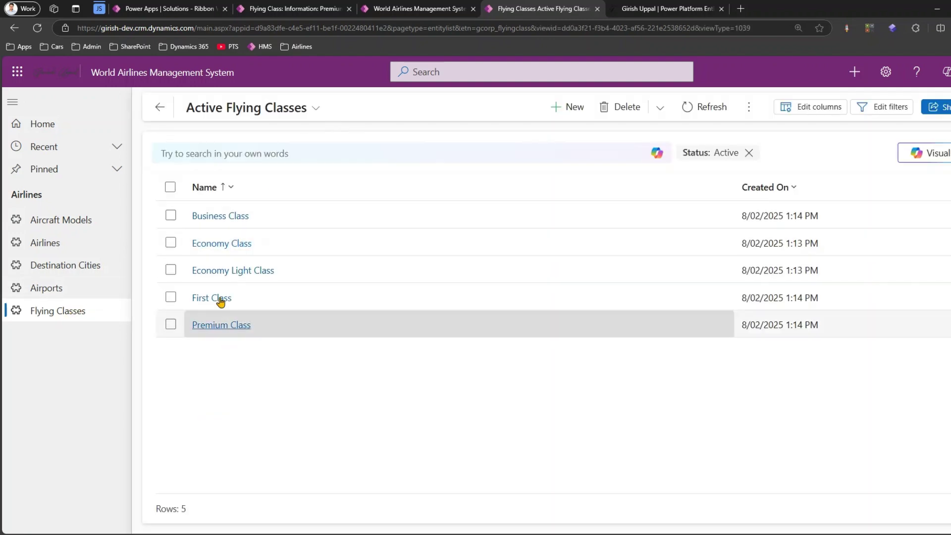
left_click(218, 271)
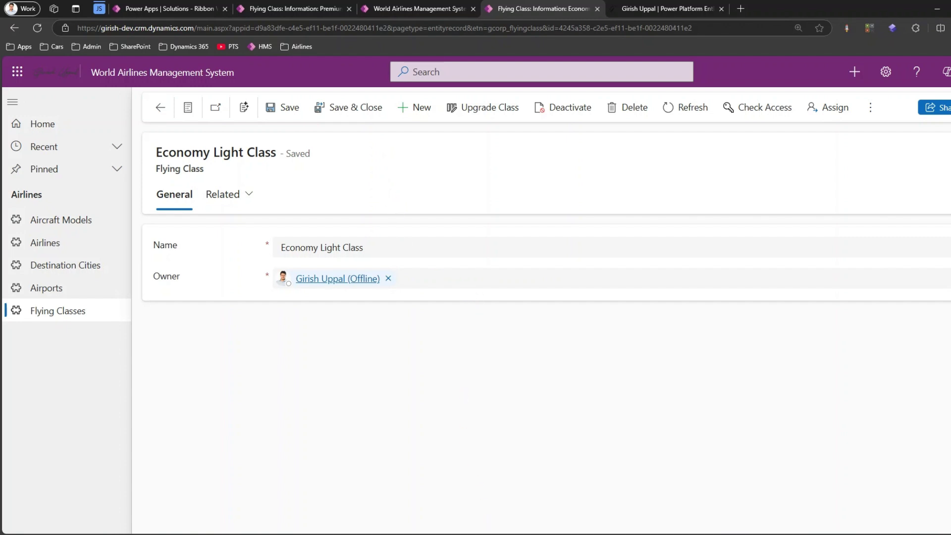
Step: Switch to XrmToolBox and search the solutions available for loading for "ribbon", leaving the current solution loaded
mouse_move(487, 533)
left_click(486, 497)
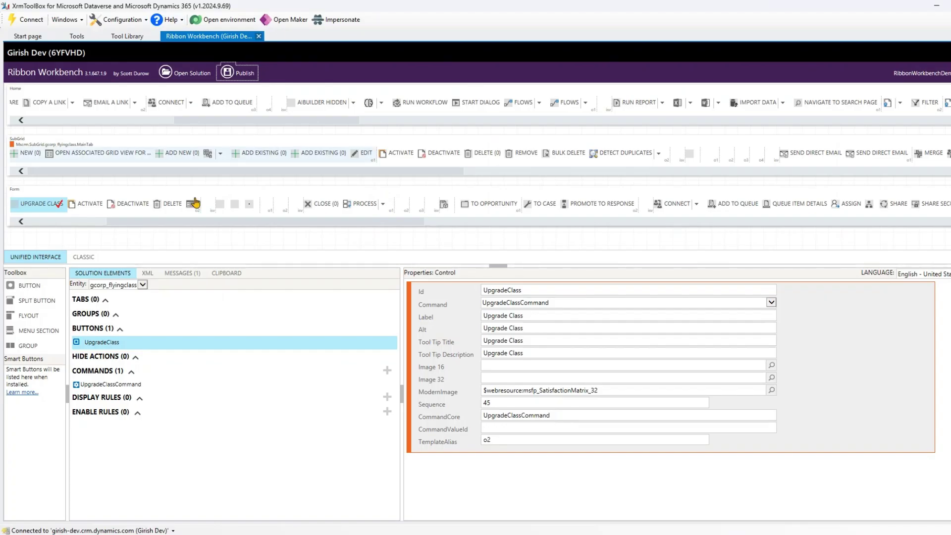
left_click(179, 74)
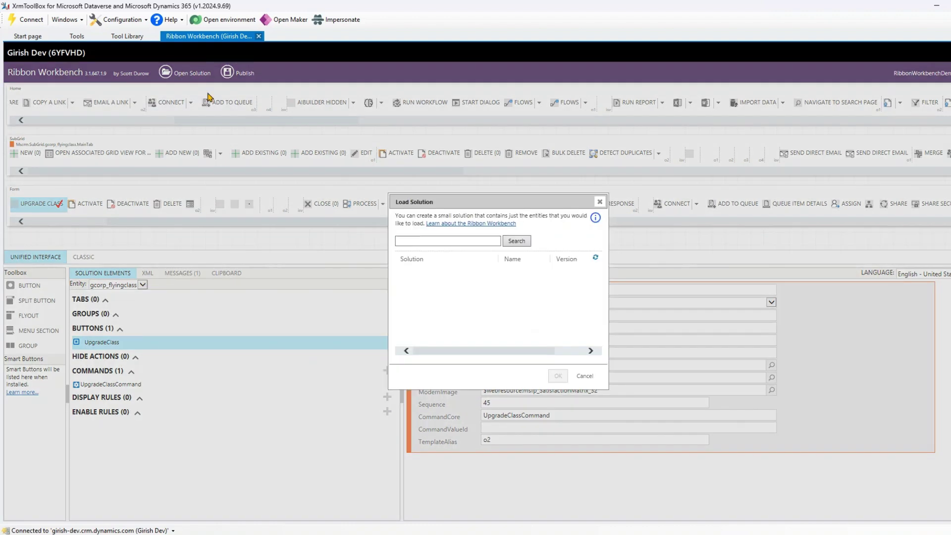
left_click(436, 243)
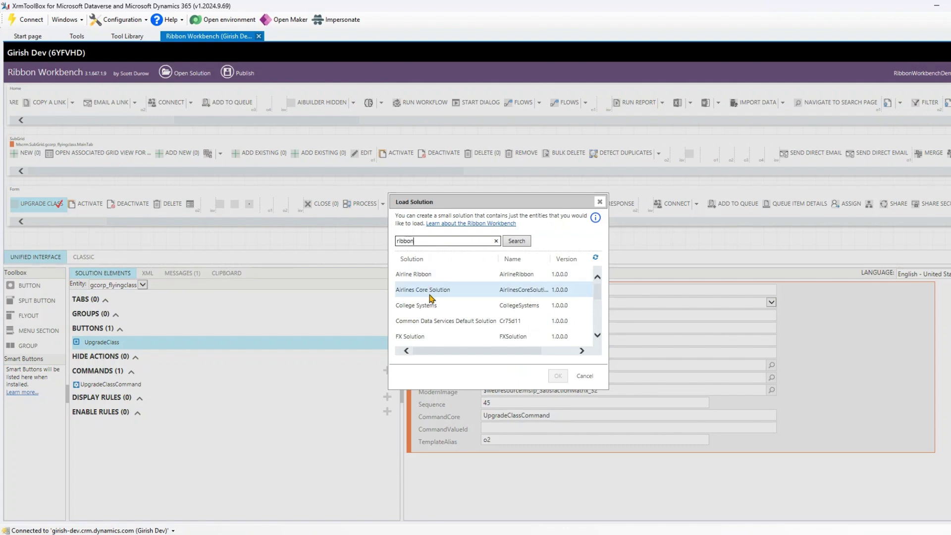
scroll(452, 319, "down", 1)
scroll(452, 323, "down", 4)
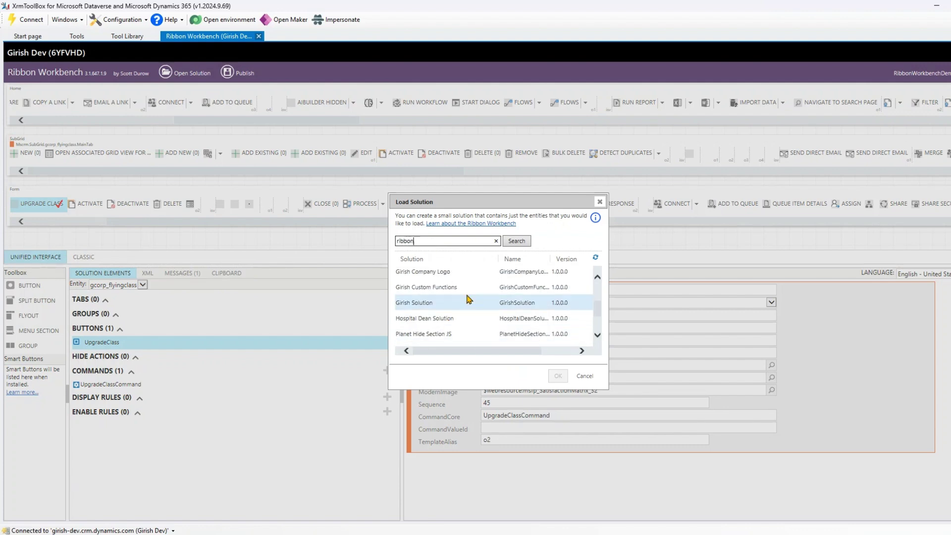
left_click(517, 241)
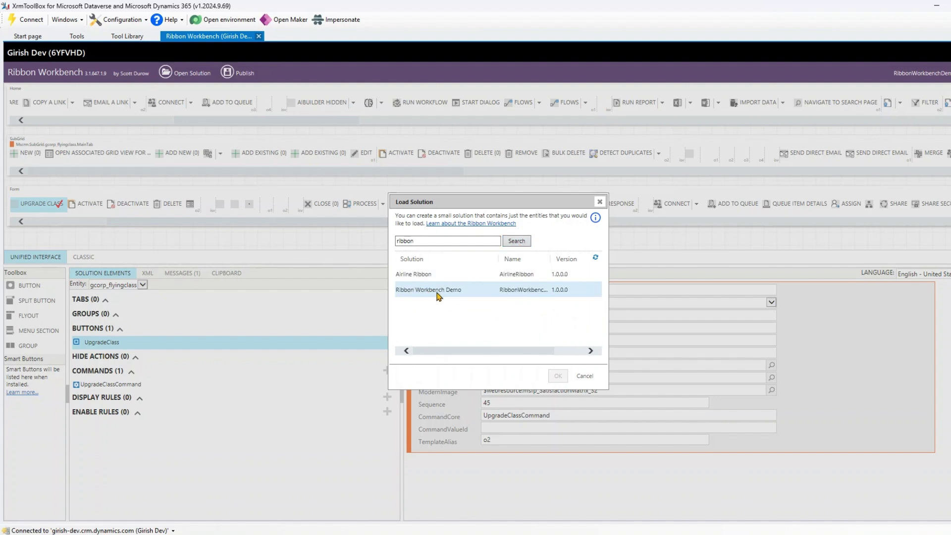
left_click(584, 375)
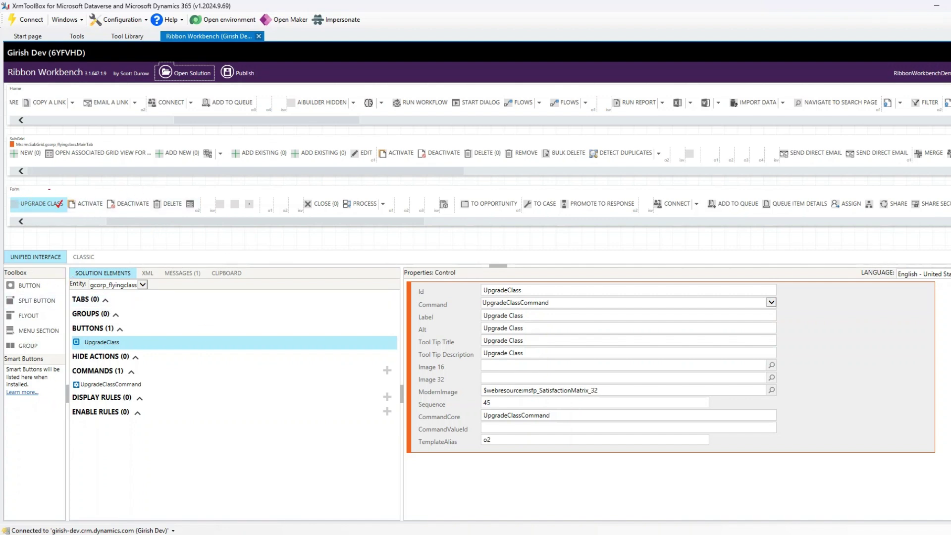
Step: Add a button right after Upgrade Class on the form ribbon and set its Id to ViewBenefits
mouse_move(8, 188)
left_mouse_down()
mouse_move(122, 206)
mouse_move(819, 239)
left_mouse_up()
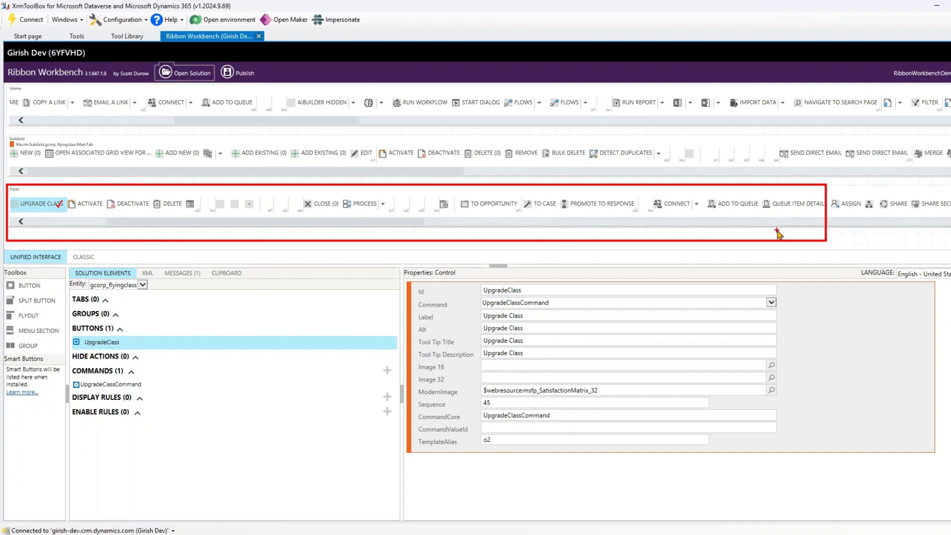
key("Escape")
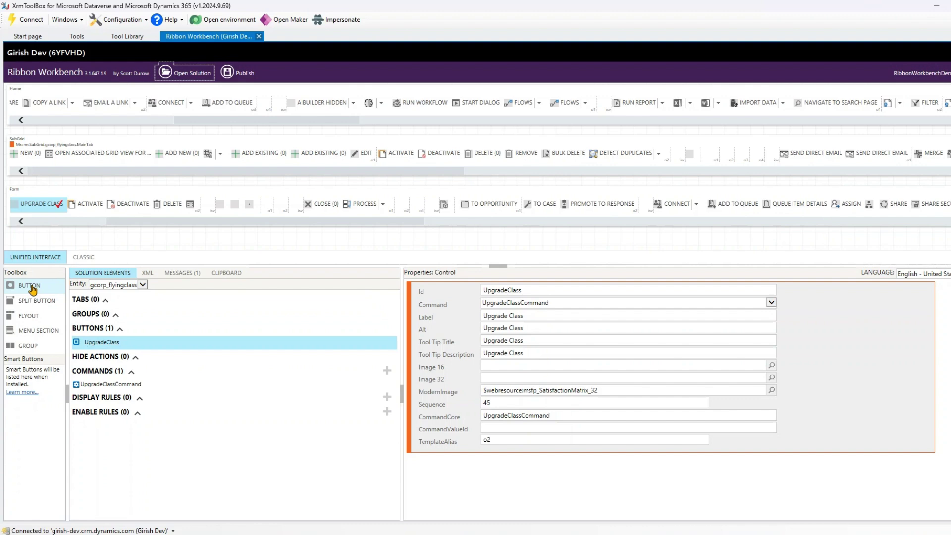
left_click_drag(139, 221, 25, 242)
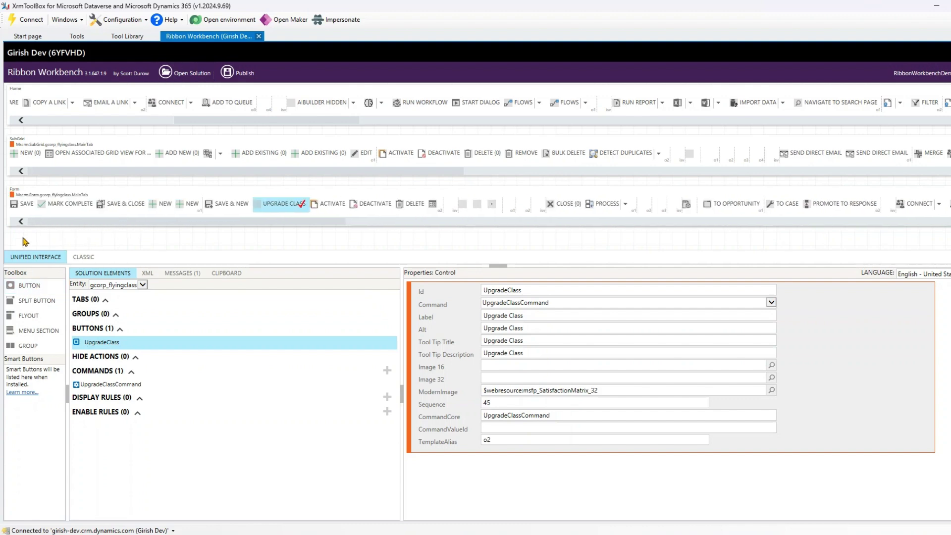
left_click_drag(29, 286, 319, 206)
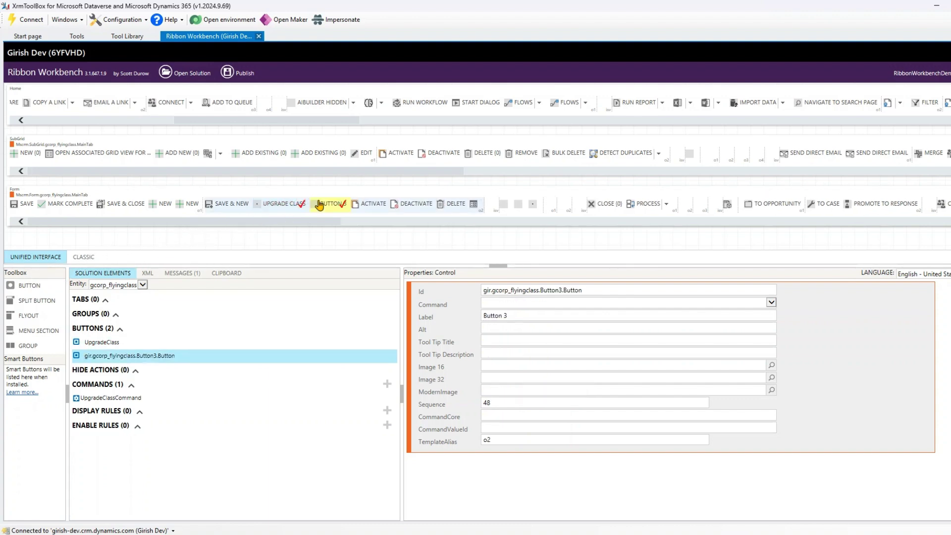
left_click_drag(625, 289, 466, 288)
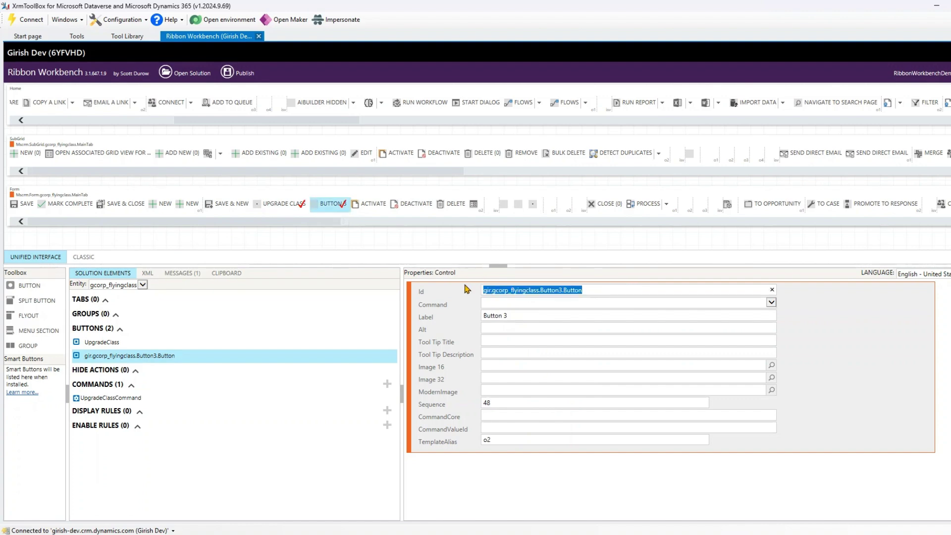
type("ViewBenefits")
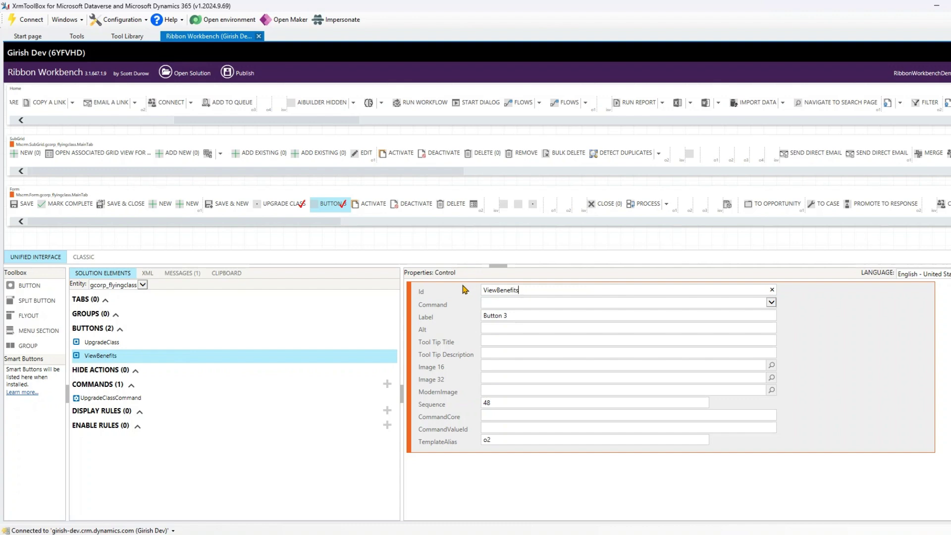
Step: Set the new button's Label, Alt, Tool Tip Title and Tool Tip Description to ViewBenefits
key("ctrl+a")
key("ctrl+c")
left_click_drag(516, 315, 482, 317)
key("ctrl+v")
left_click(511, 328)
key("ctrl+v")
key("Tab")
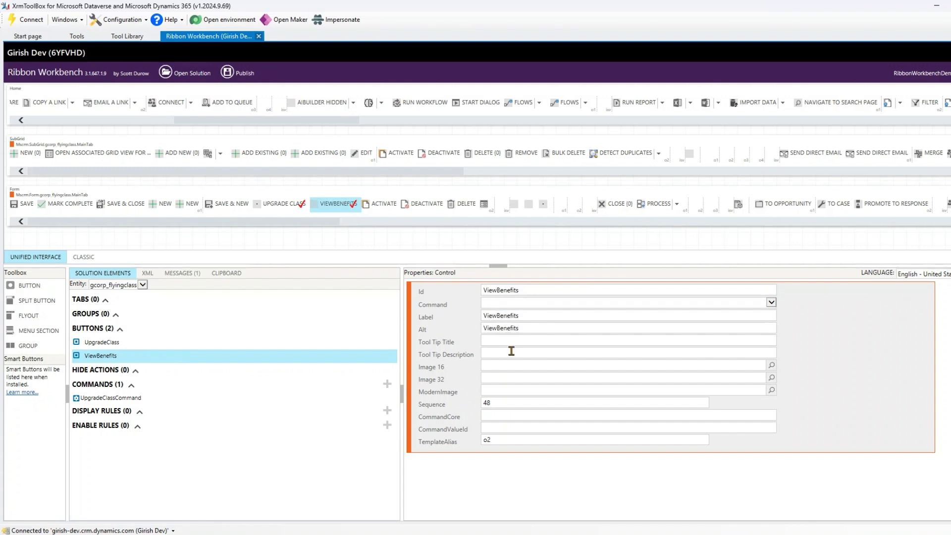
key("ctrl+v")
left_click(511, 352)
key("ctrl+v")
Step: Assign the AppCommon/ControlWS/ClickToCall/SuccessX16_HighContrast.svg web resource as the ViewBenefits button's modern image
scroll(614, 435, "down", 5)
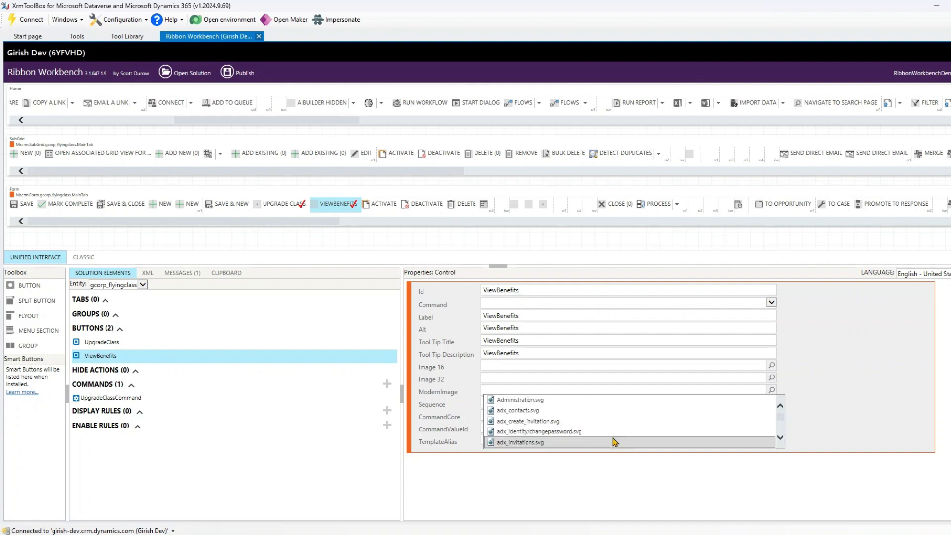
scroll(614, 441, "down", 10)
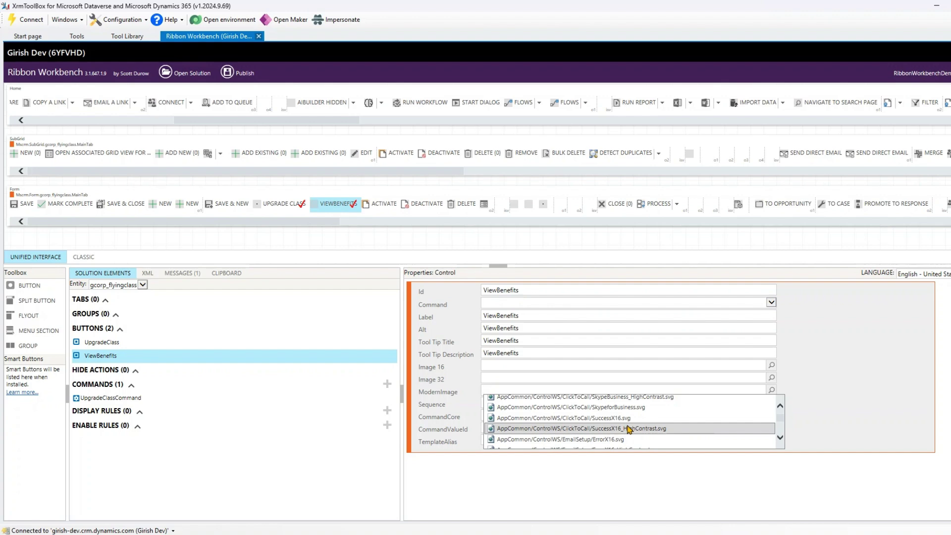
left_click(628, 429)
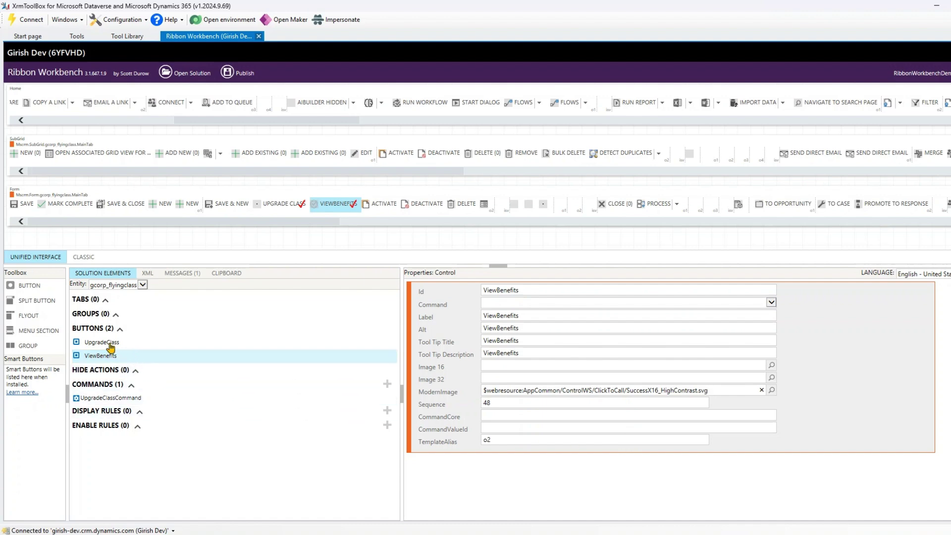
left_click(102, 356)
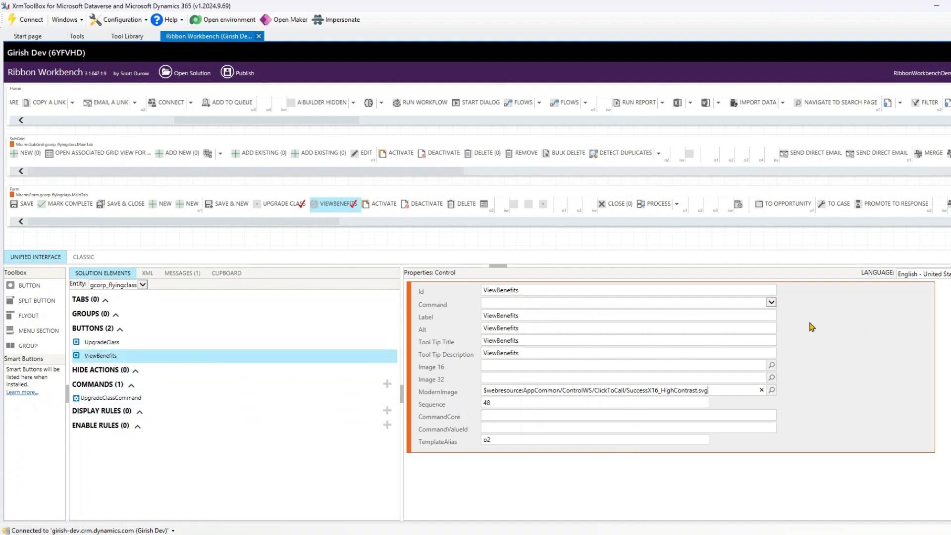
Step: Create a new command for the gcorp_flyingclass entity and set its Id to ViewBenefitsCommand
left_click(771, 302)
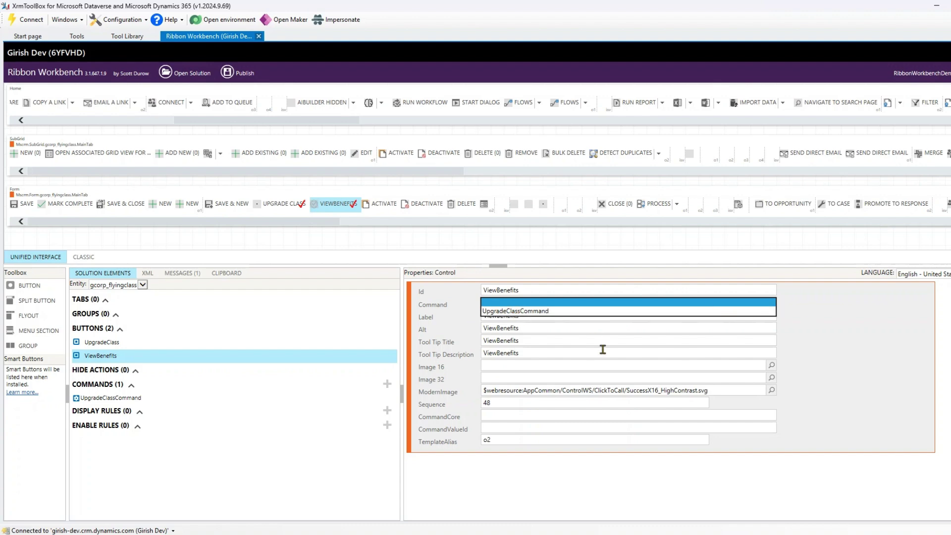
left_click(822, 333)
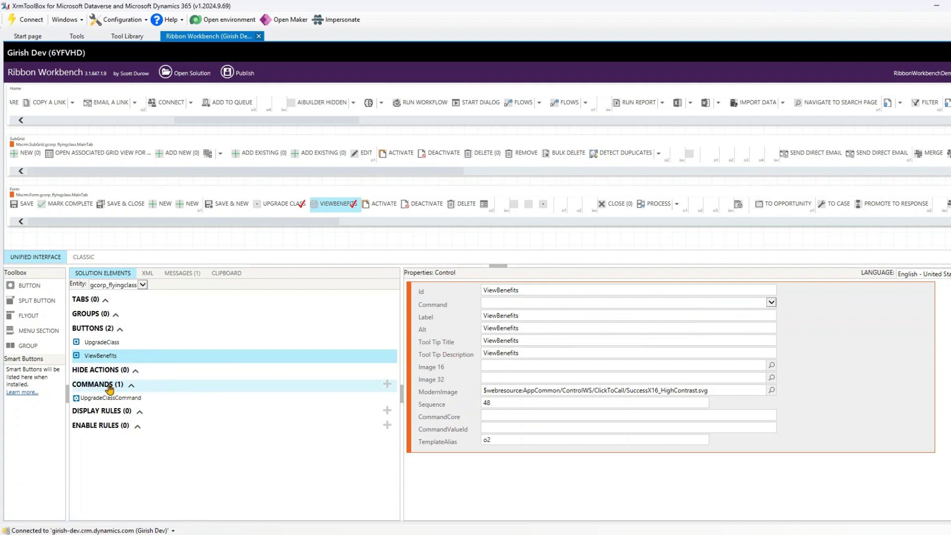
left_click(387, 386)
left_click_drag(602, 290, 475, 297)
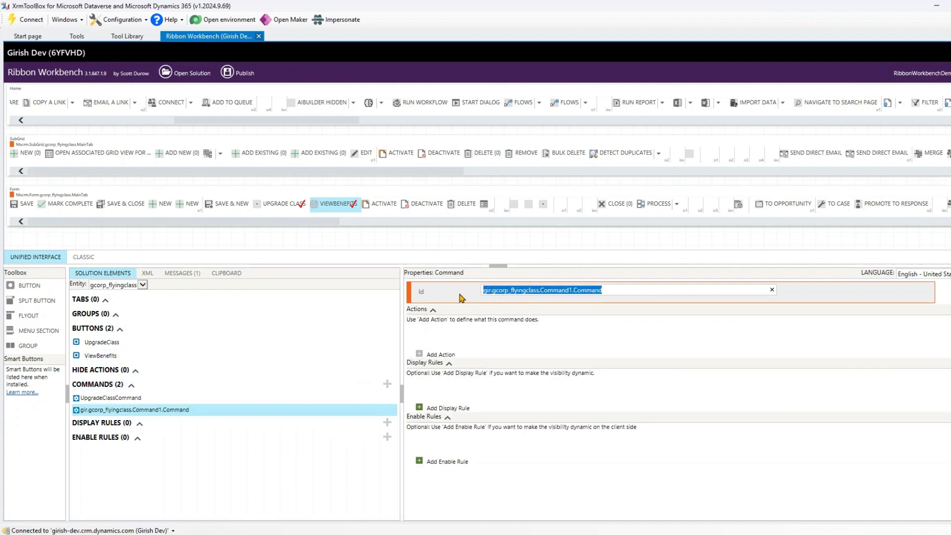
type("ViewBenefitsCommand")
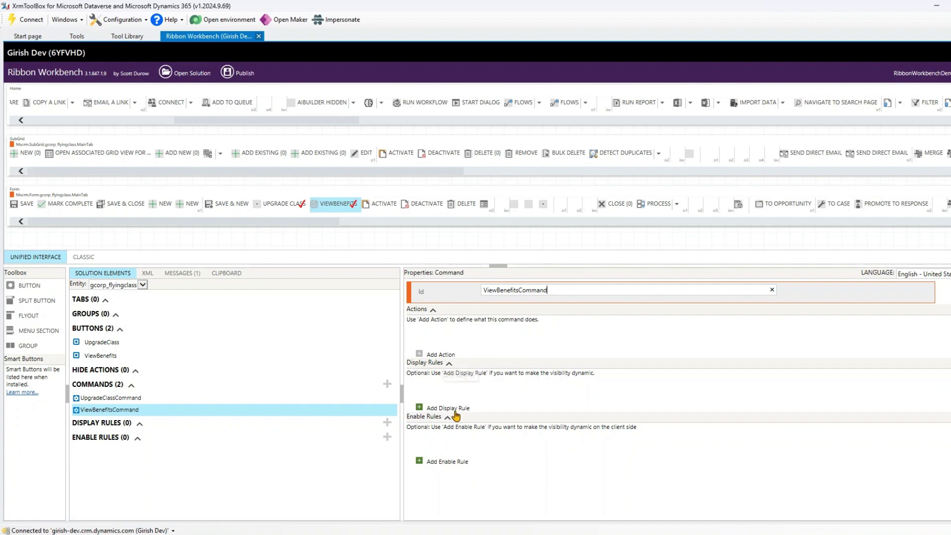
left_click(440, 356)
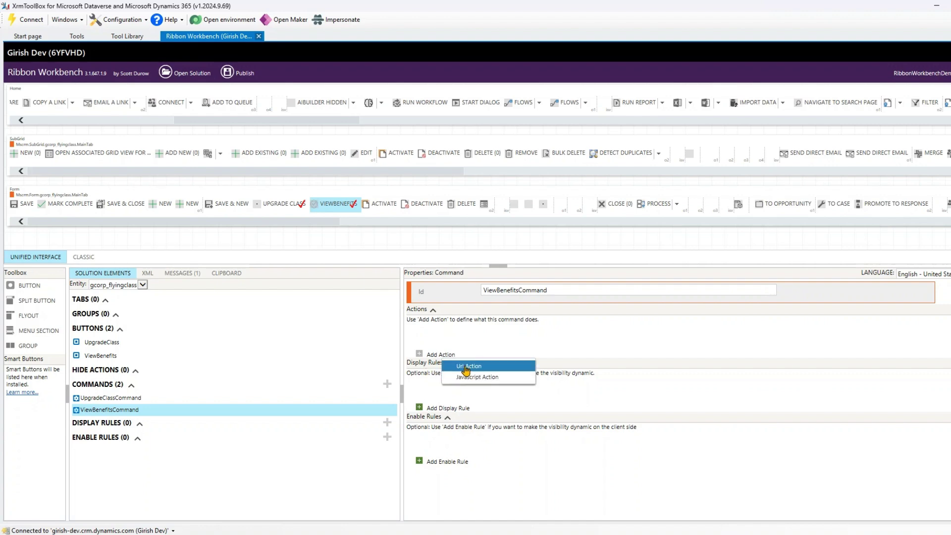
left_click(518, 382)
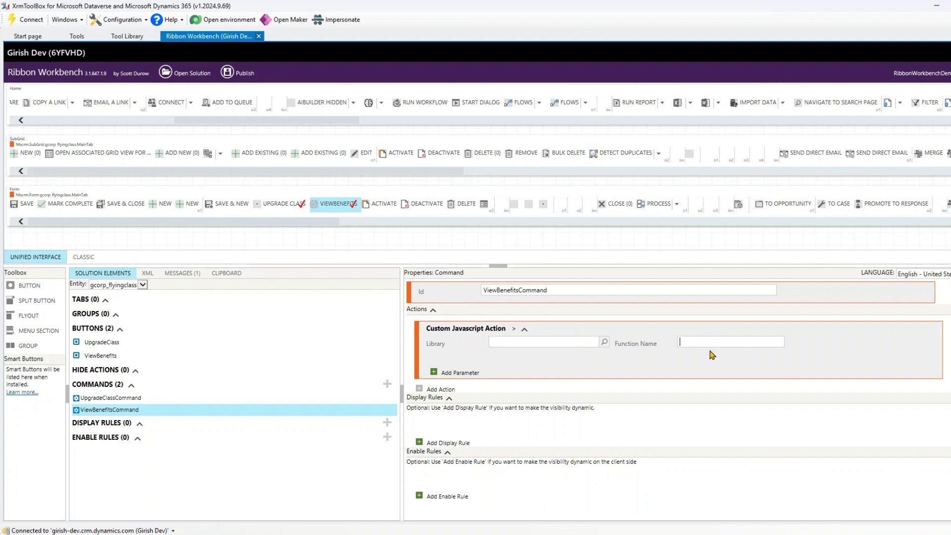
right_click(826, 338)
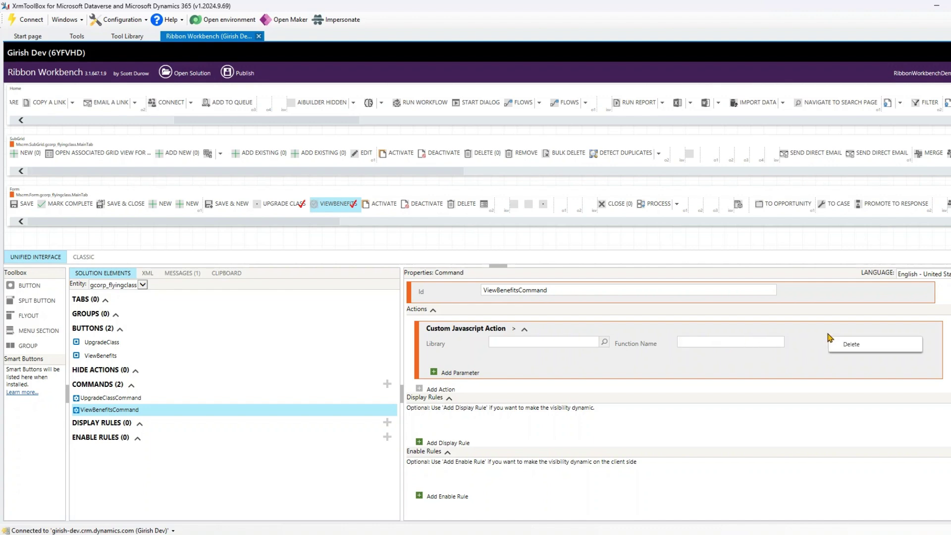
left_click(852, 345)
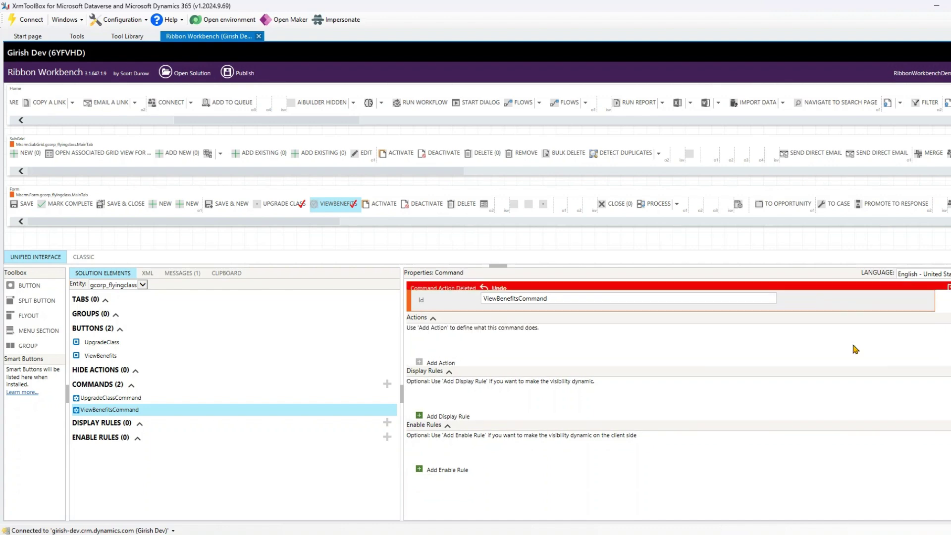
Step: Add a Url Action to ViewBenefitsCommand and enter the personal website's https URL as its address
left_click(441, 369)
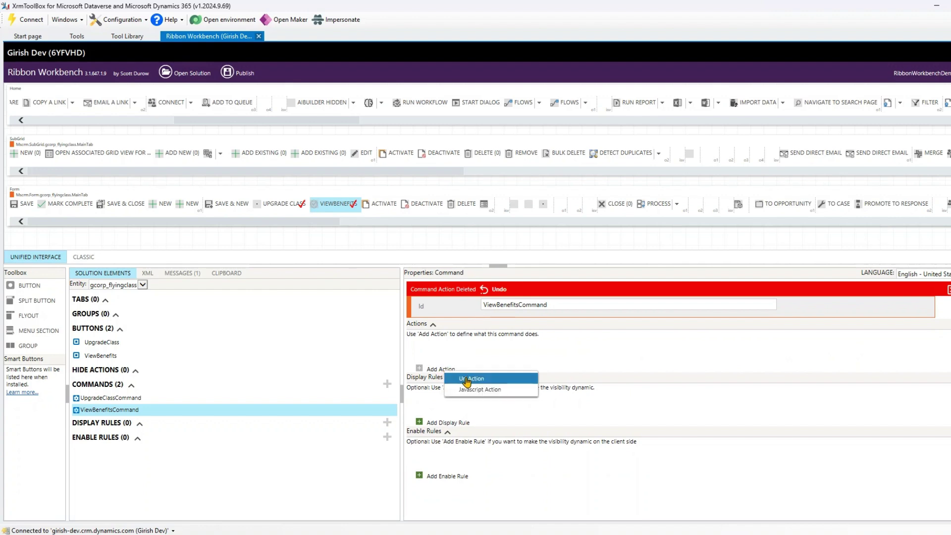
left_click(470, 379)
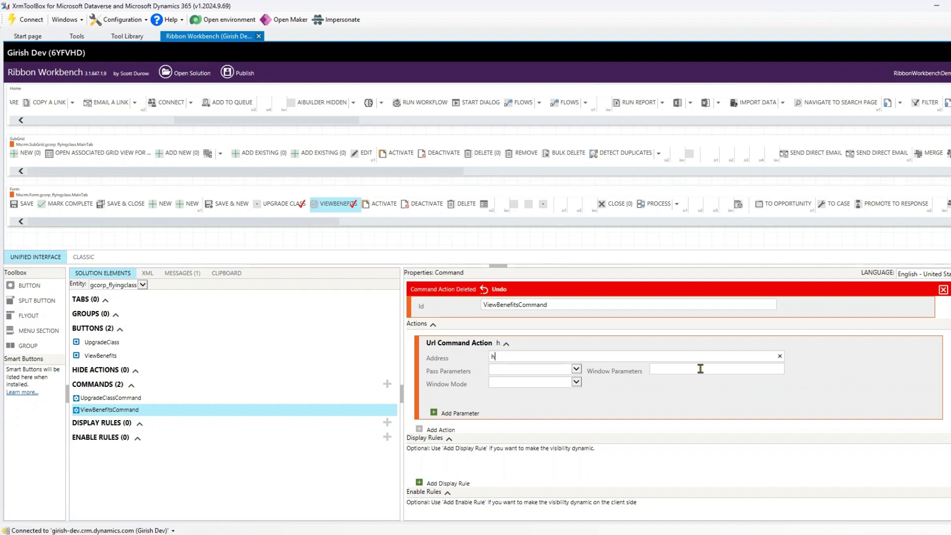
type("https://girishuppal.co")
type("m")
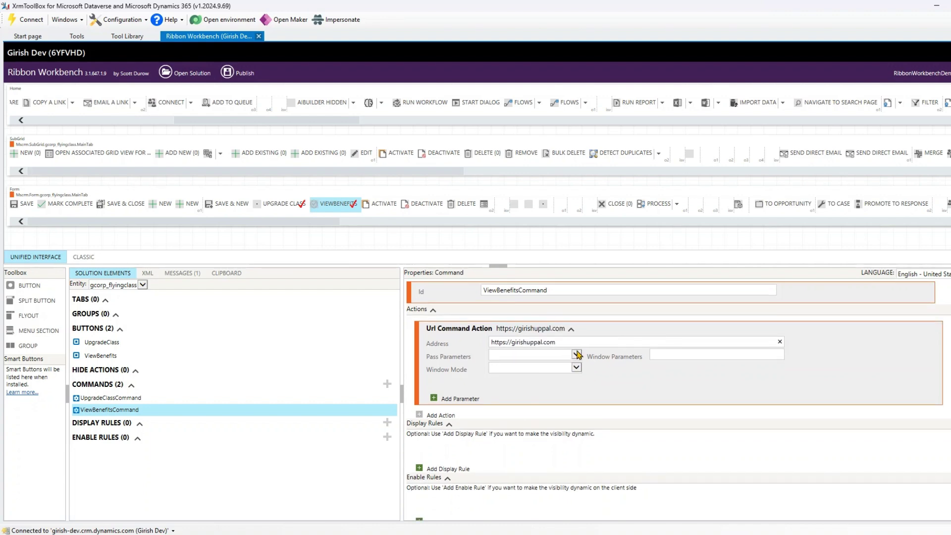
Step: Set Pass Parameters to False for the URL action of ViewBenefitsCommand
left_click(577, 354)
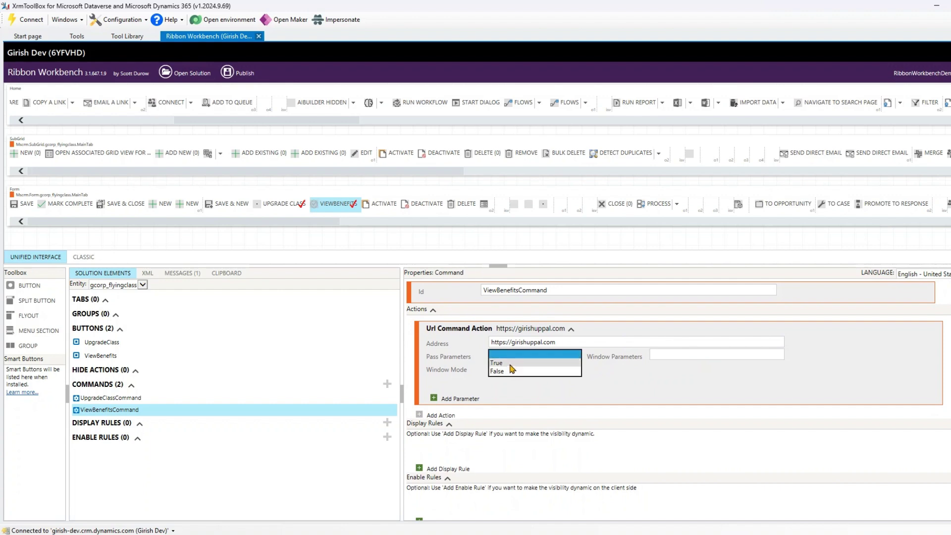
key("Escape")
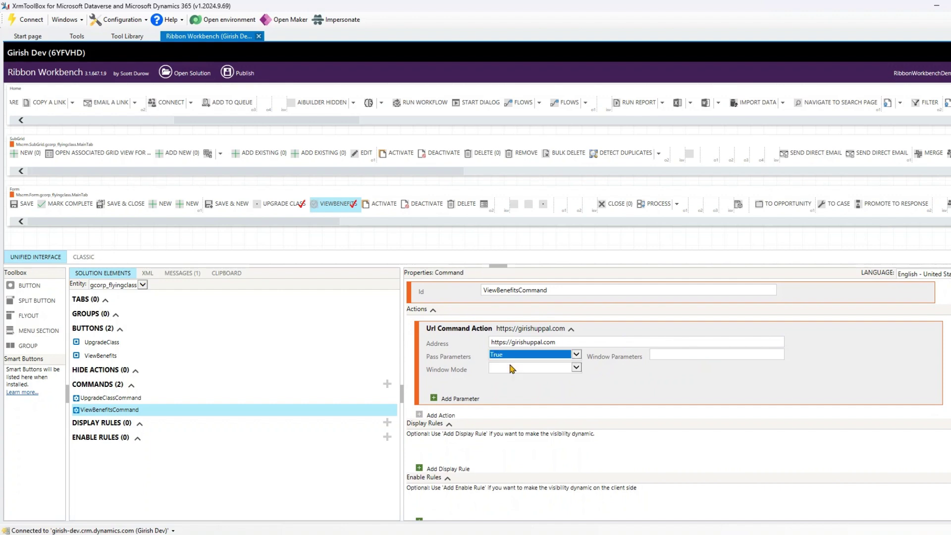
left_click(576, 355)
left_click(575, 373)
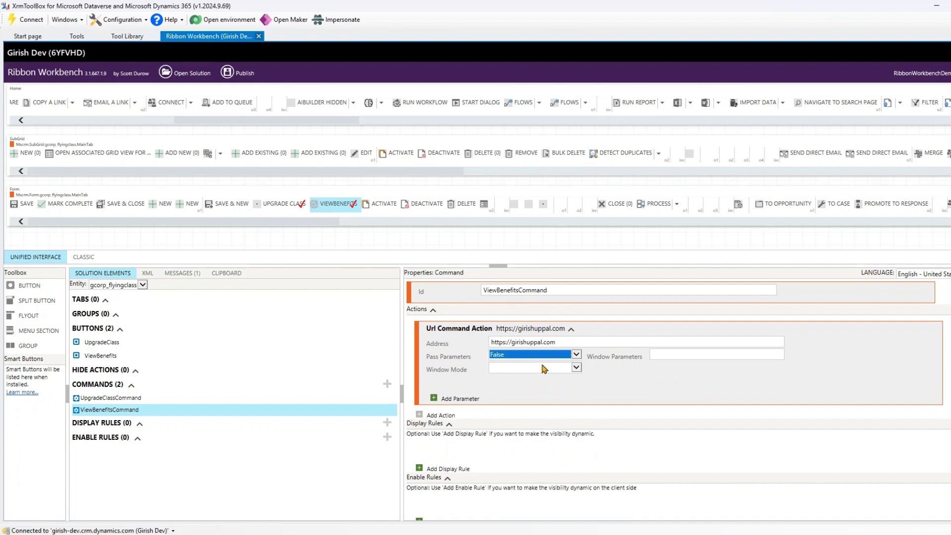
left_click(576, 354)
left_click(566, 340)
left_click(655, 353)
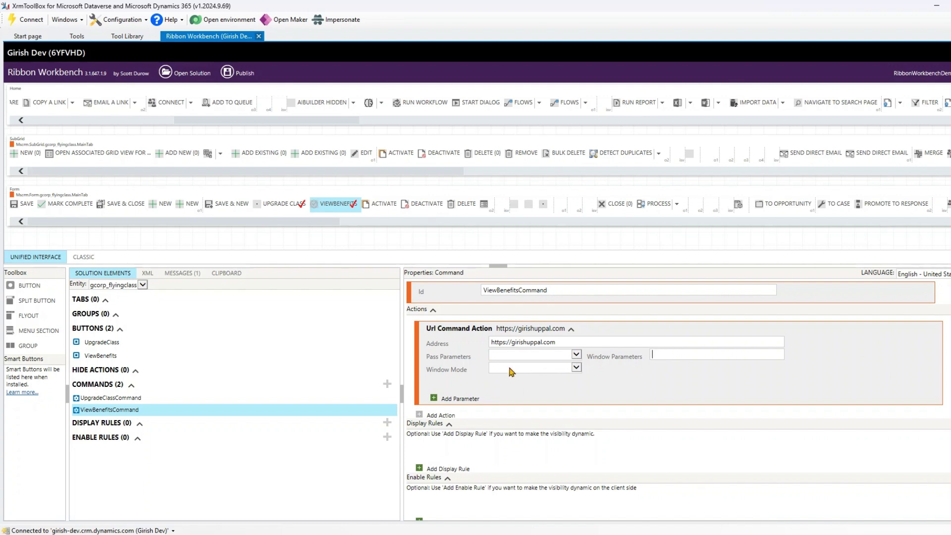
left_click(576, 367)
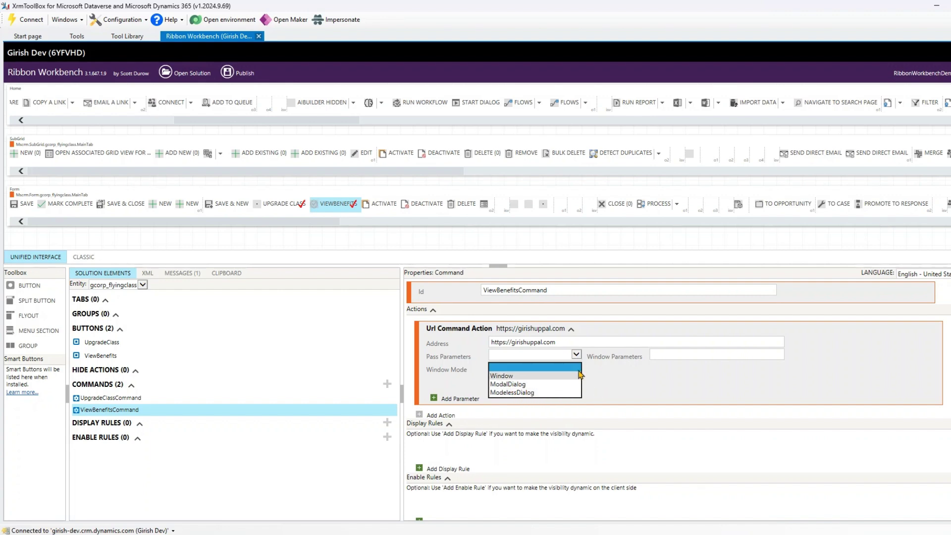
left_click(580, 376)
Step: Set Pass Parameters to True and Window Mode to ModalDialog for the URL action of ViewBenefitsCommand
left_click(576, 354)
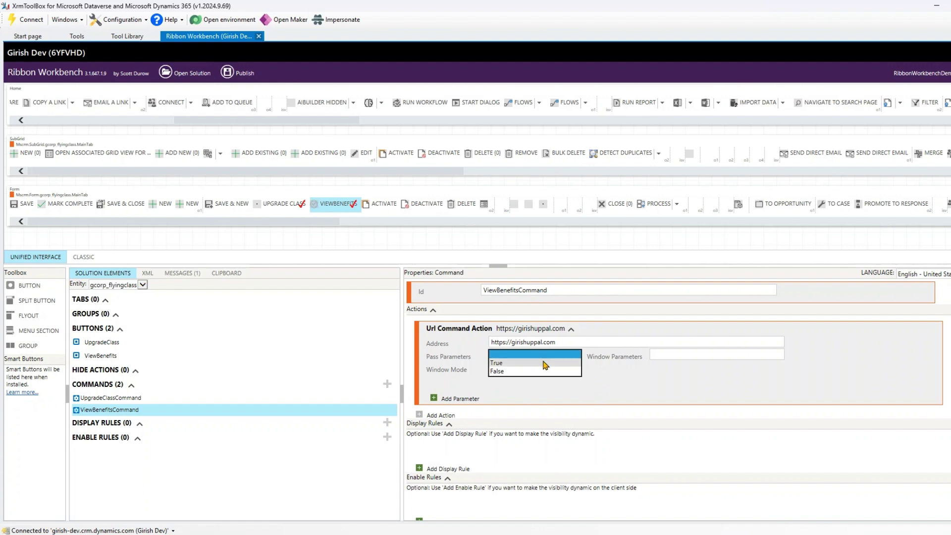
left_click(499, 362)
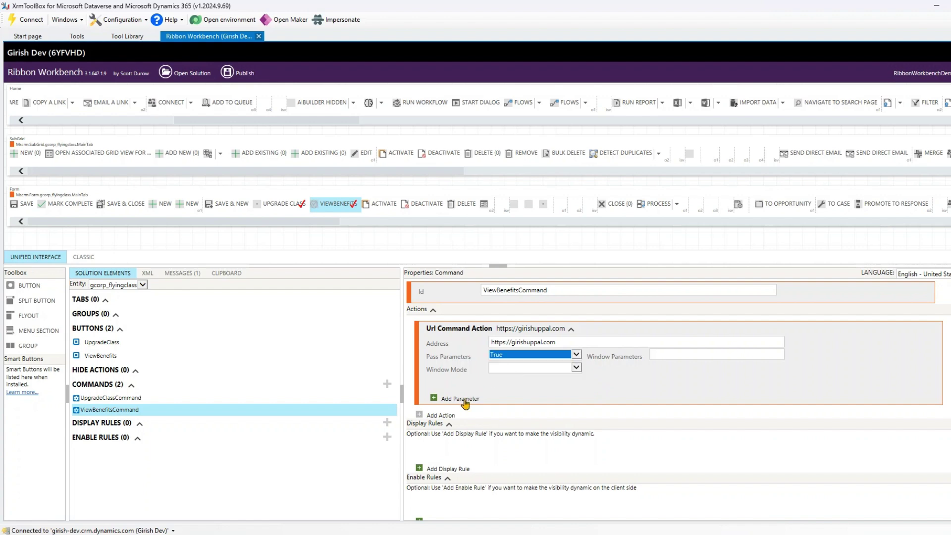
left_click(465, 402)
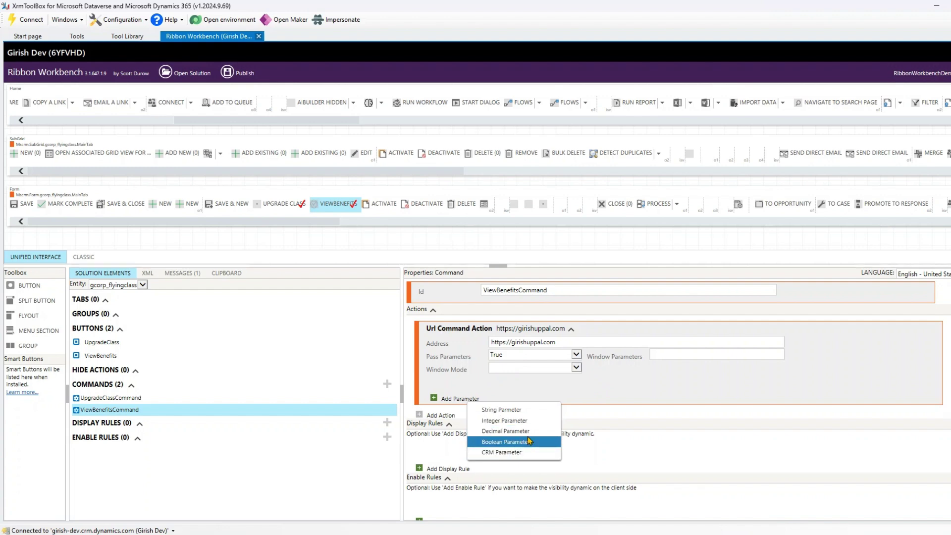
left_click(614, 392)
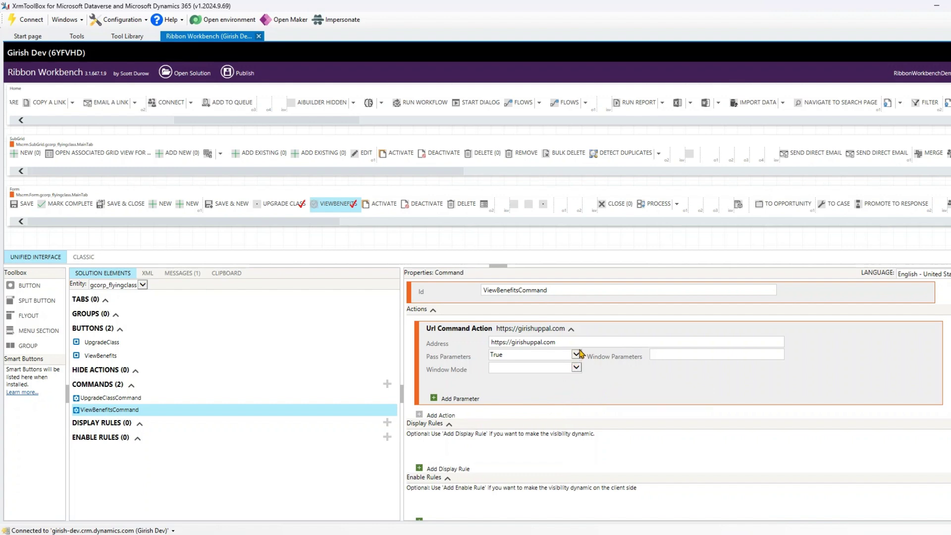
left_click(576, 368)
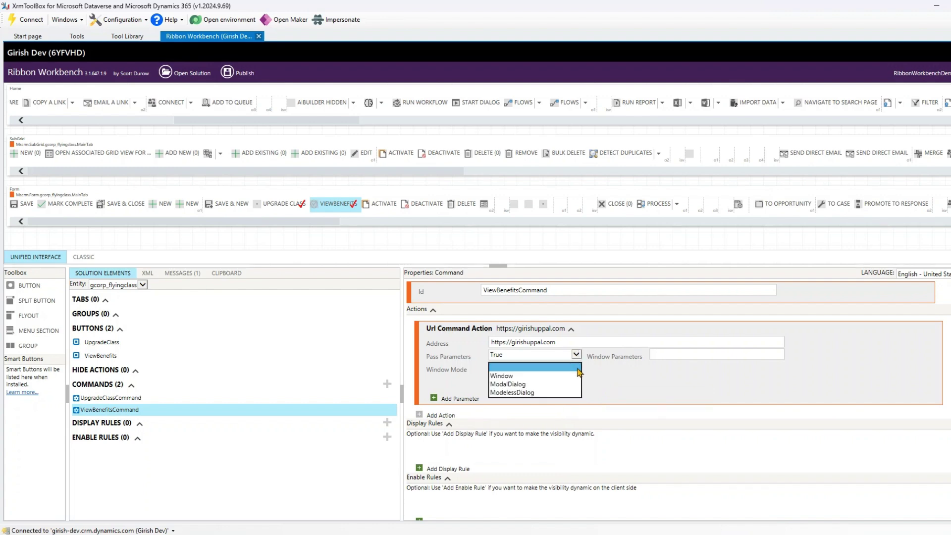
left_click(525, 383)
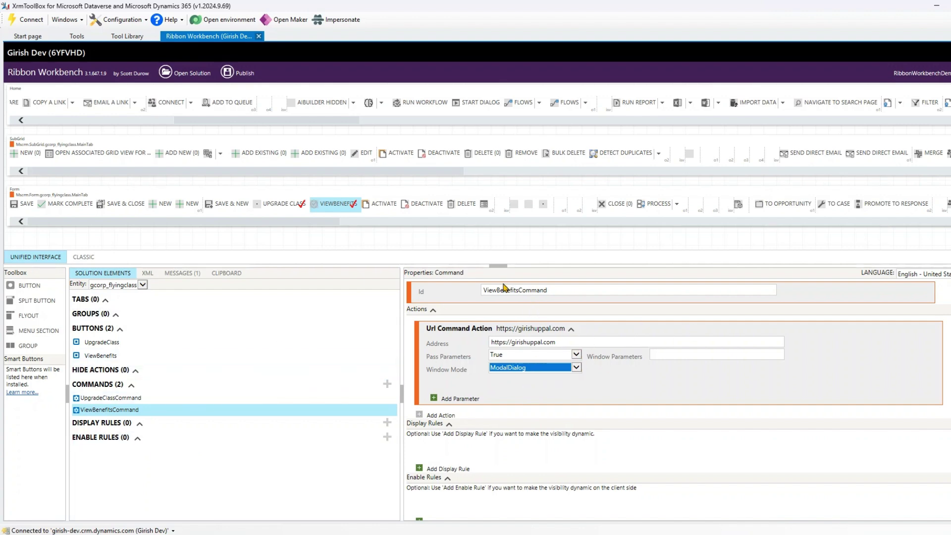
Step: Assign ViewBenefitsCommand as the command of the ViewBenefits button
left_click(120, 398)
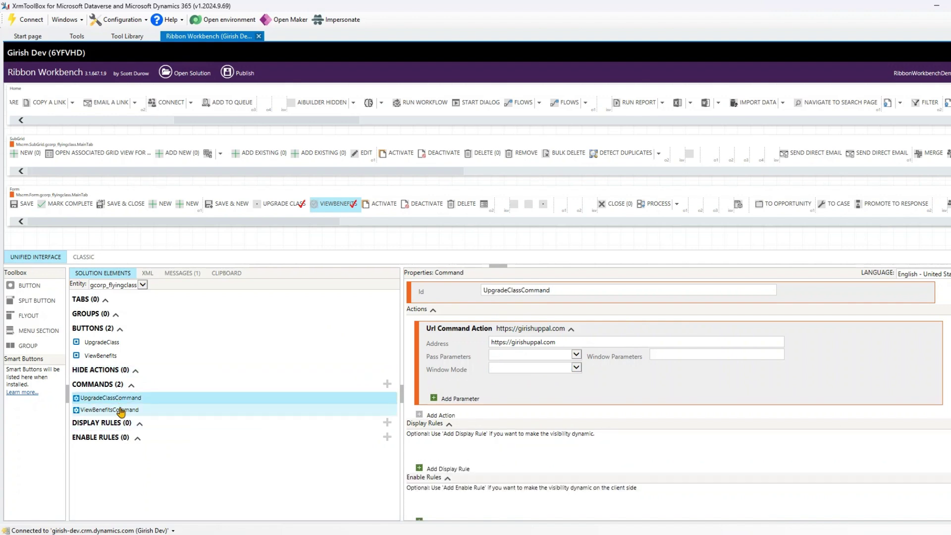
left_click(122, 411)
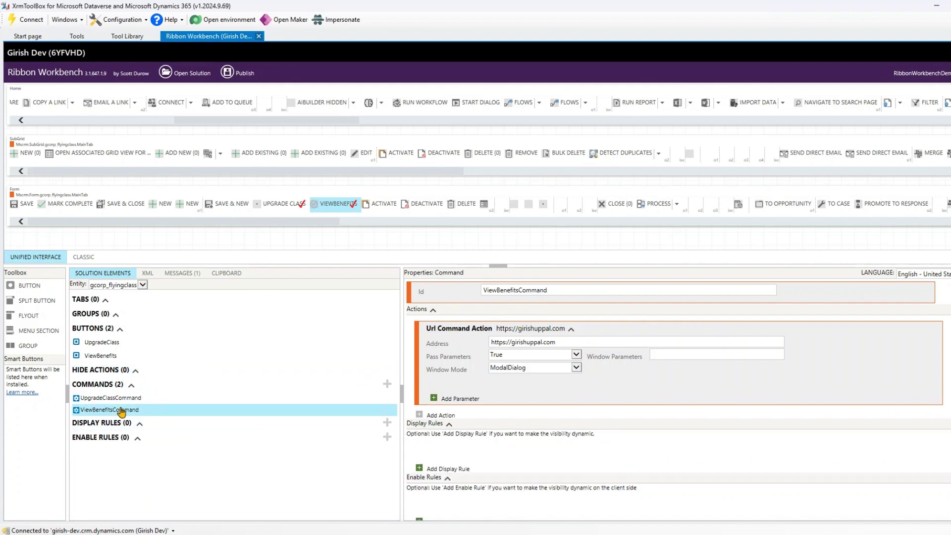
left_click(105, 356)
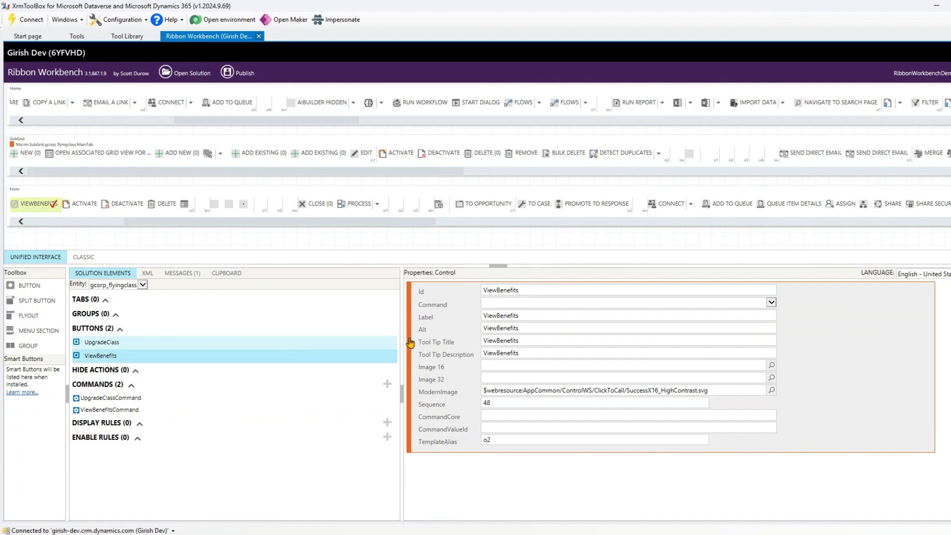
left_click(539, 303)
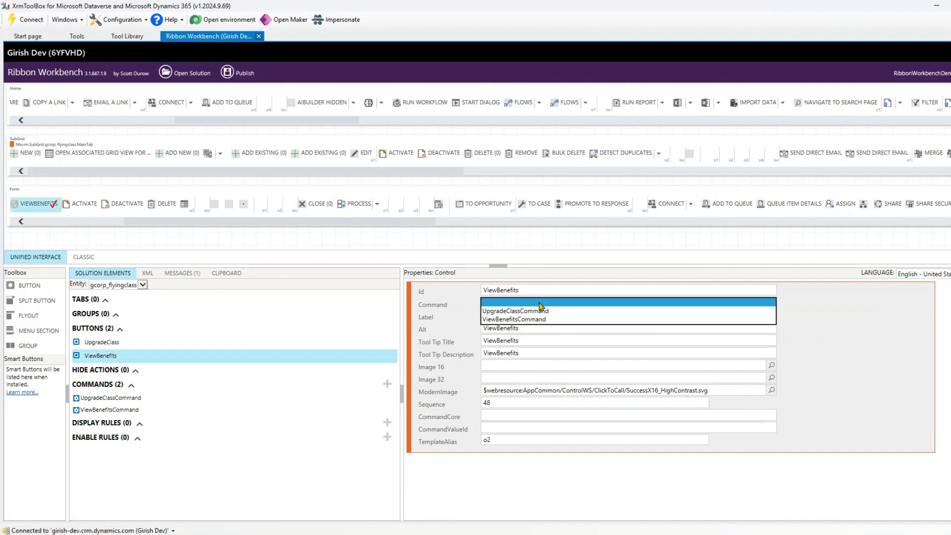
left_click(519, 319)
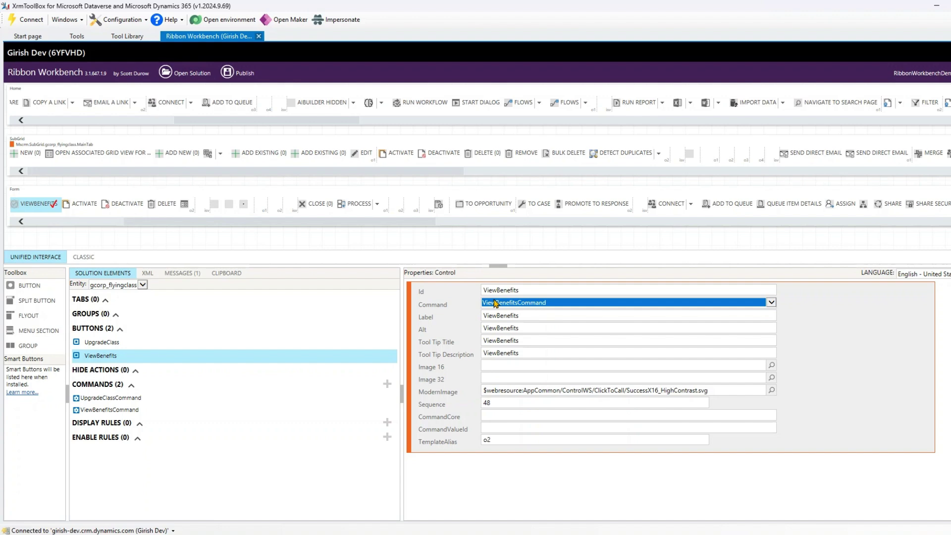
Step: Publish the ribbon customizations and check the publishing progress
left_click(227, 72)
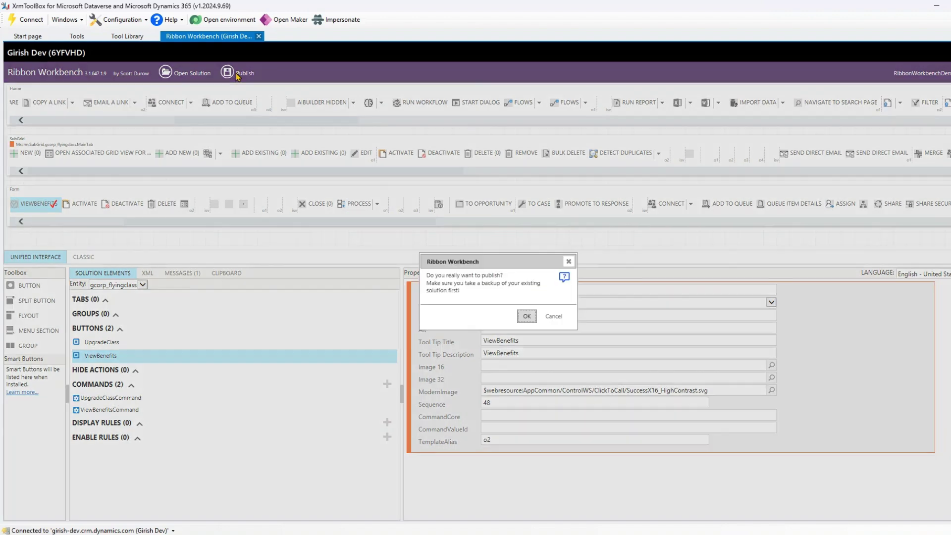
left_click(527, 316)
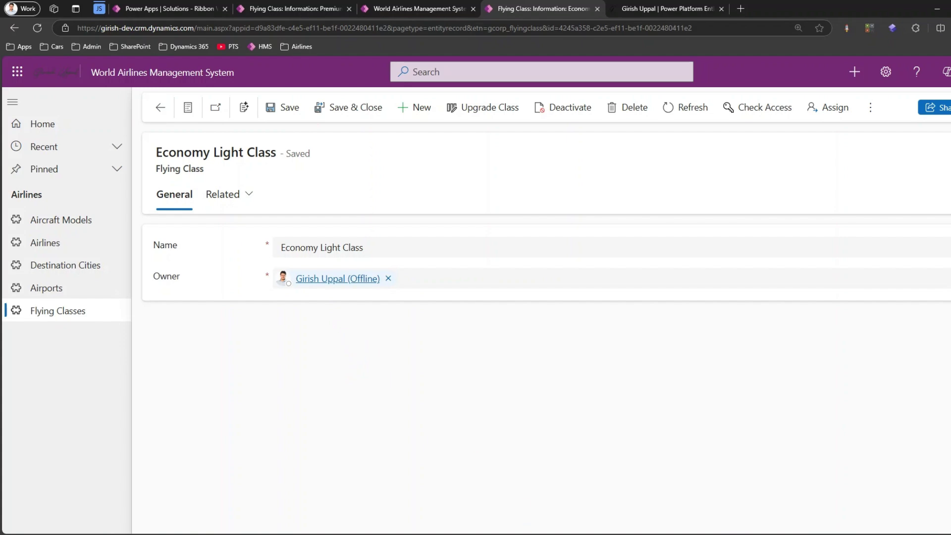
key("alt+Tab")
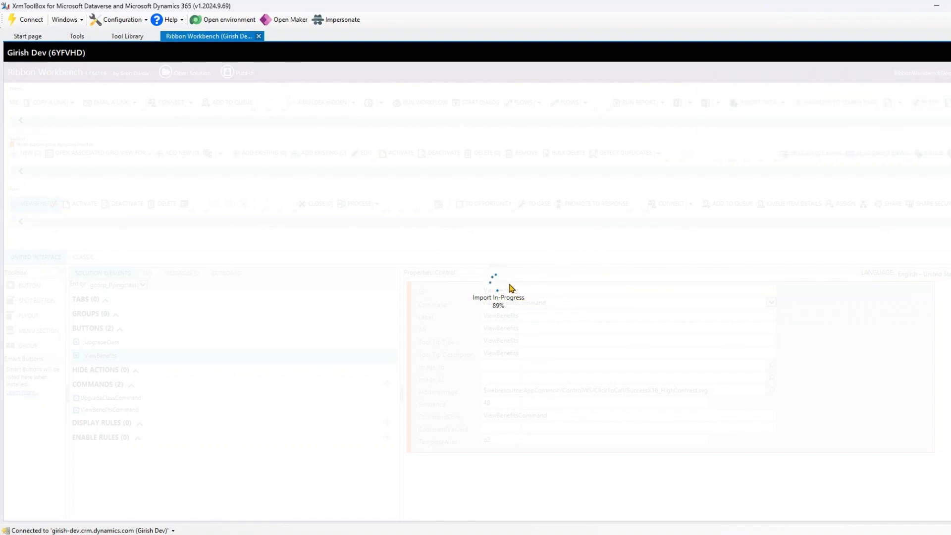
Step: Switch to the World Airlines Management System app in the browser and force a full reload of the Economy Light Class record
mouse_move(395, 534)
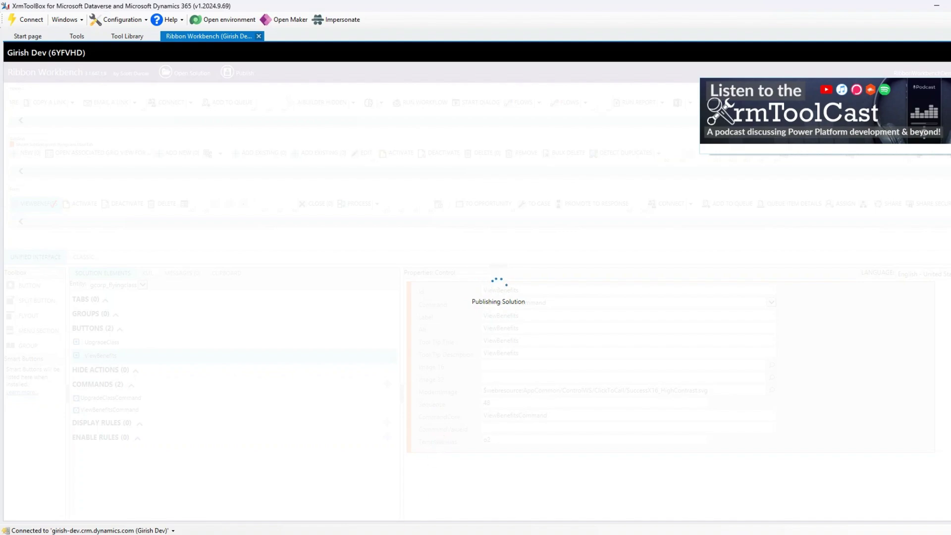
left_click(395, 534)
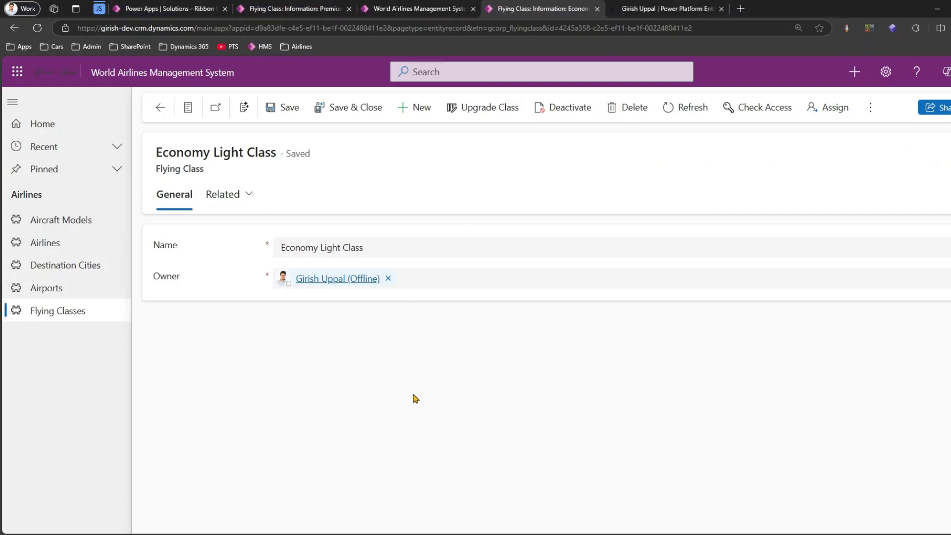
key("F5")
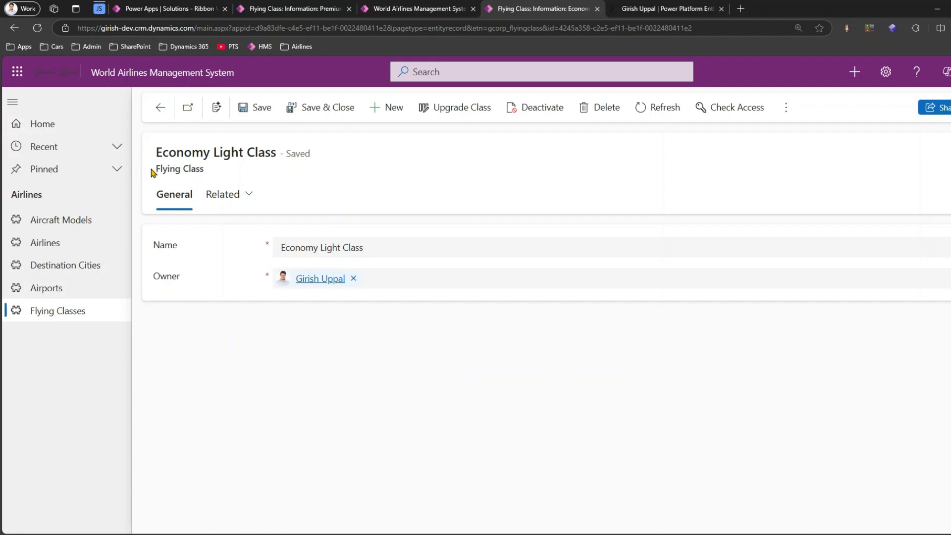
right_click(35, 29)
left_click(94, 80)
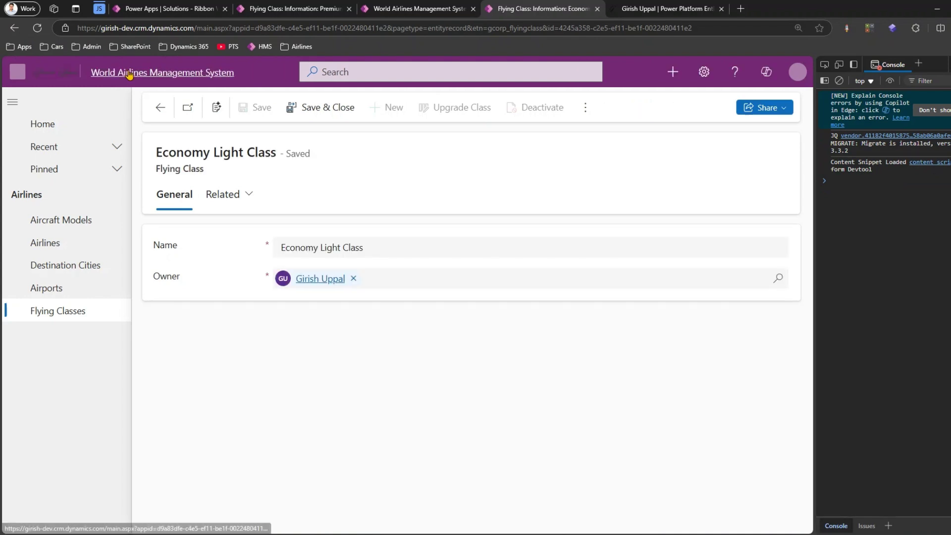
mouse_move(487, 527)
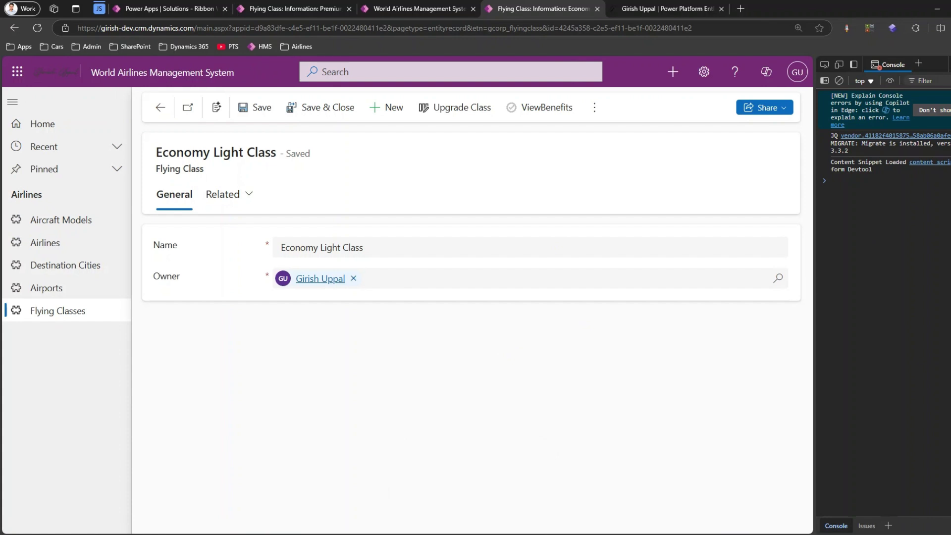
key("F12")
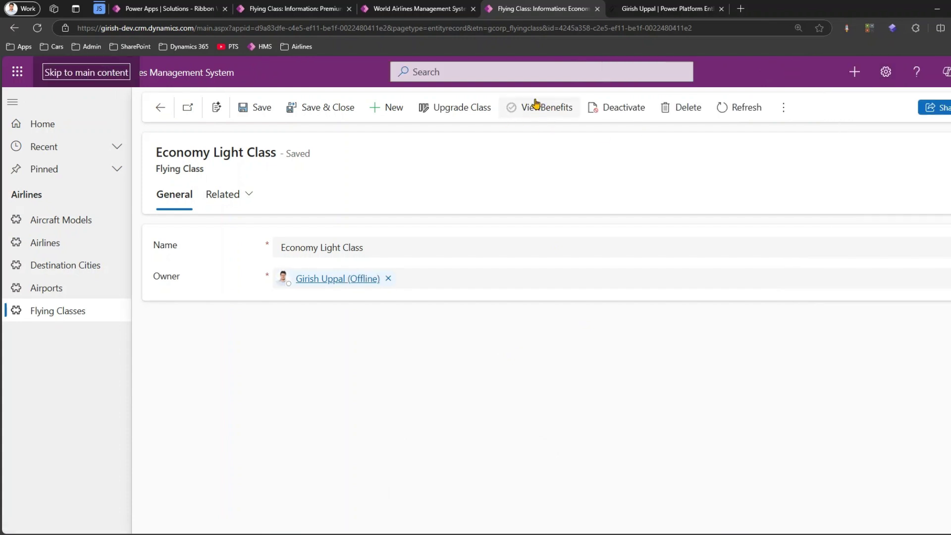
Step: Open Business Class from the Flying Classes list, show the record set, and check the ribbon on the Economy, Economy Light and First Class records
left_click(73, 312)
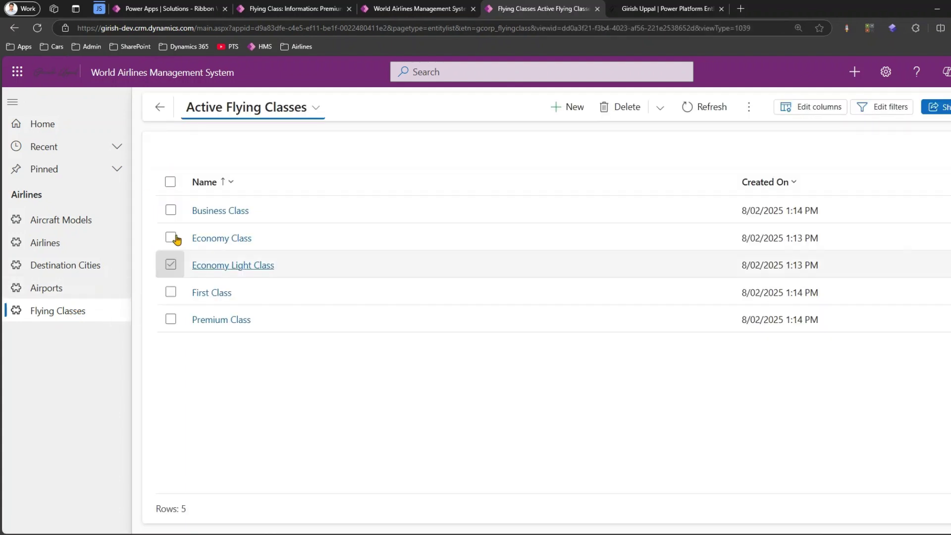
left_click(210, 215)
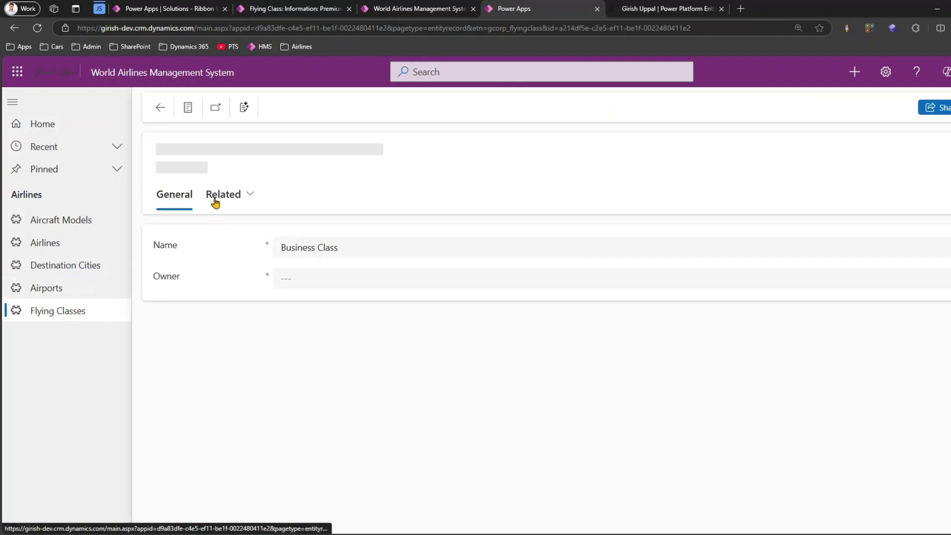
left_click(190, 106)
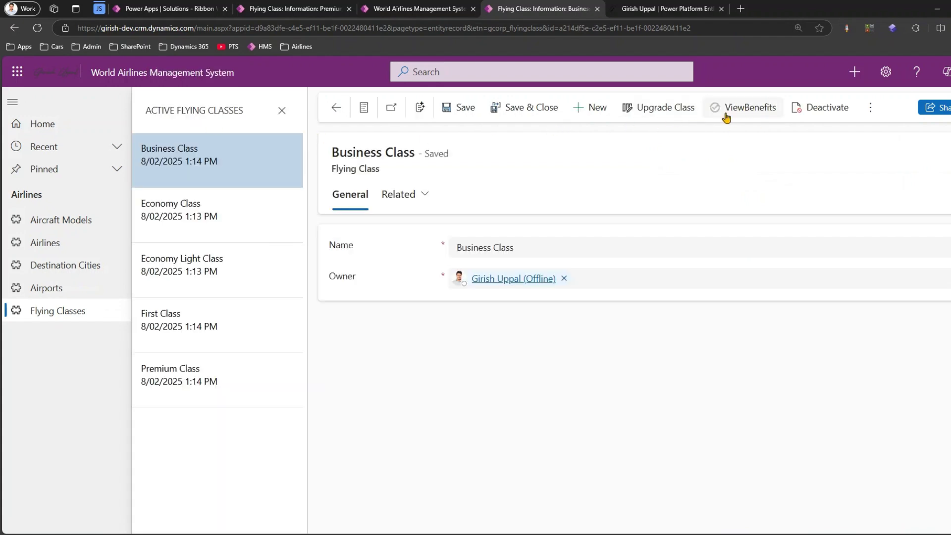
left_click(204, 230)
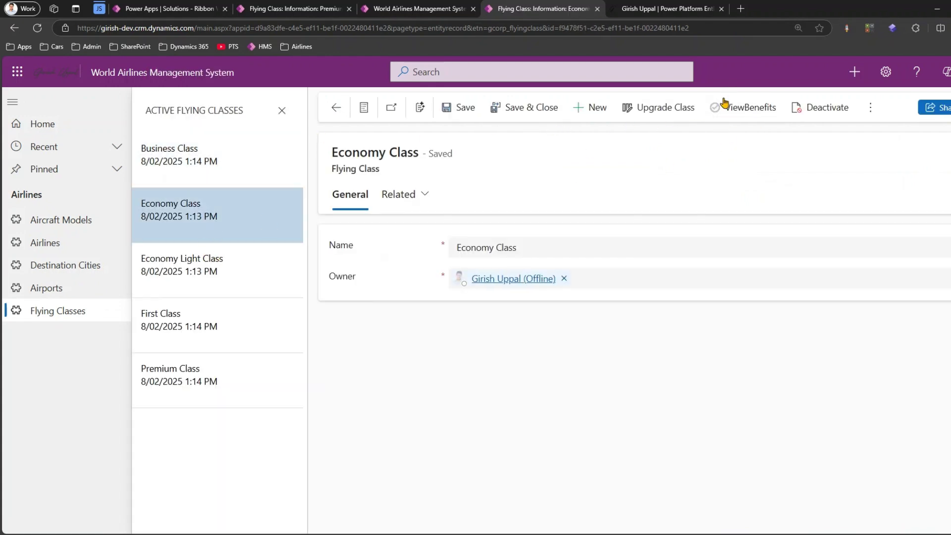
left_click(181, 276)
left_click(198, 322)
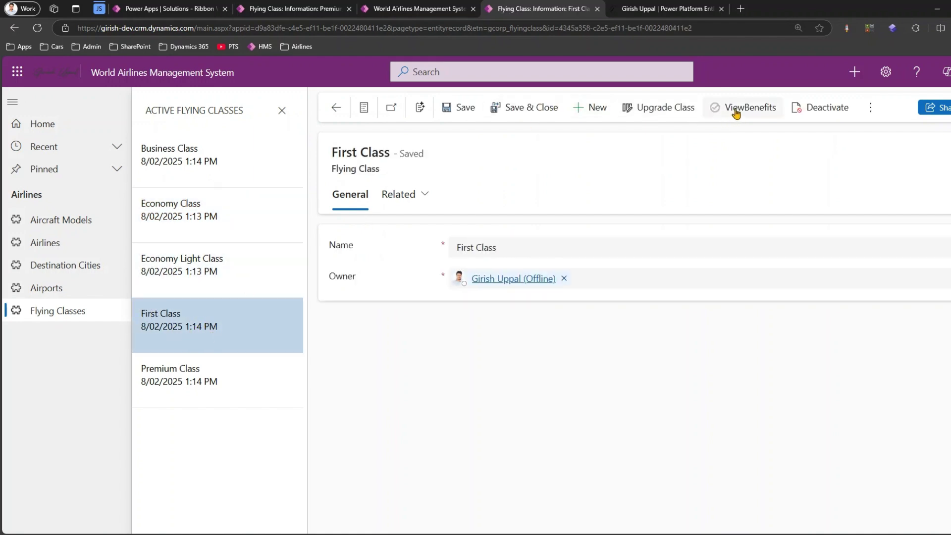
Step: Test ViewBenefits on the First Class and Economy Light Class records, checking the parameters passed in the opened website's URL
left_click(740, 110)
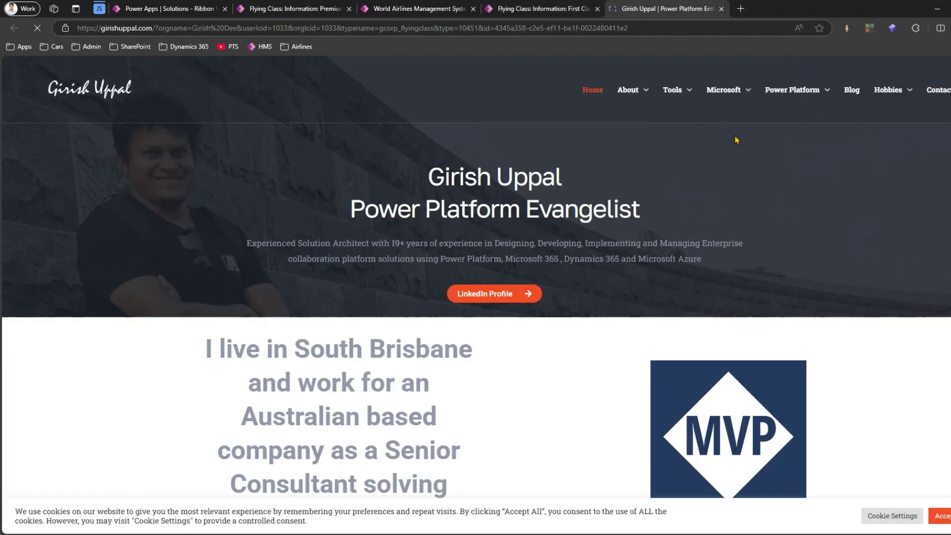
left_click(721, 9)
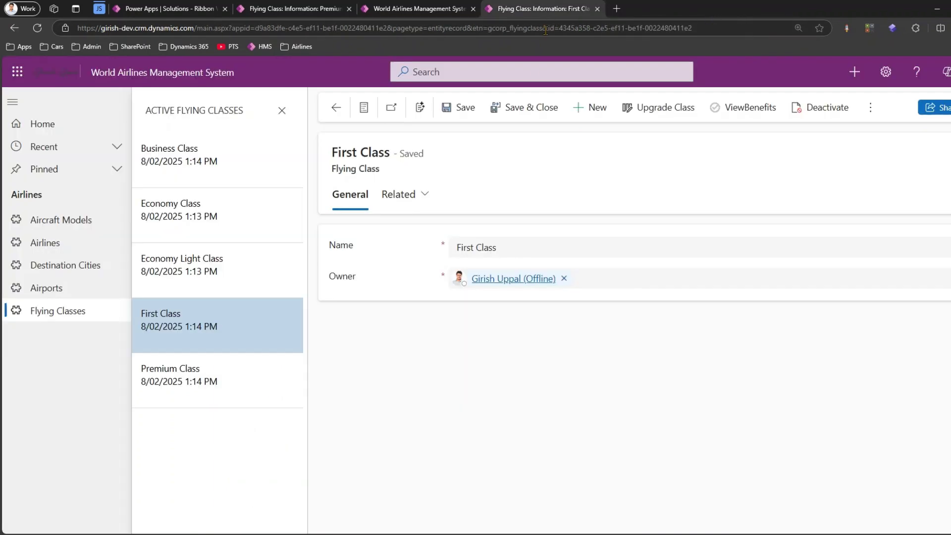
left_click(176, 294)
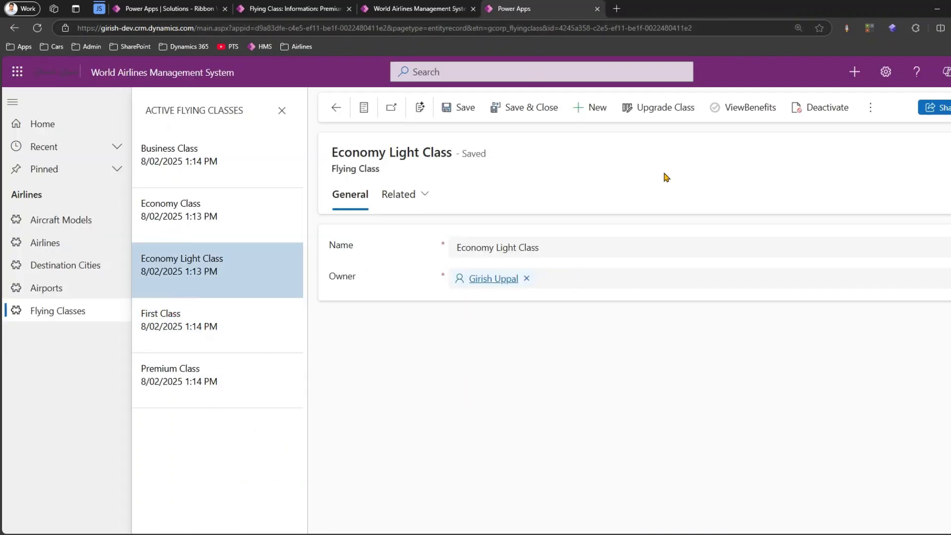
left_click(748, 109)
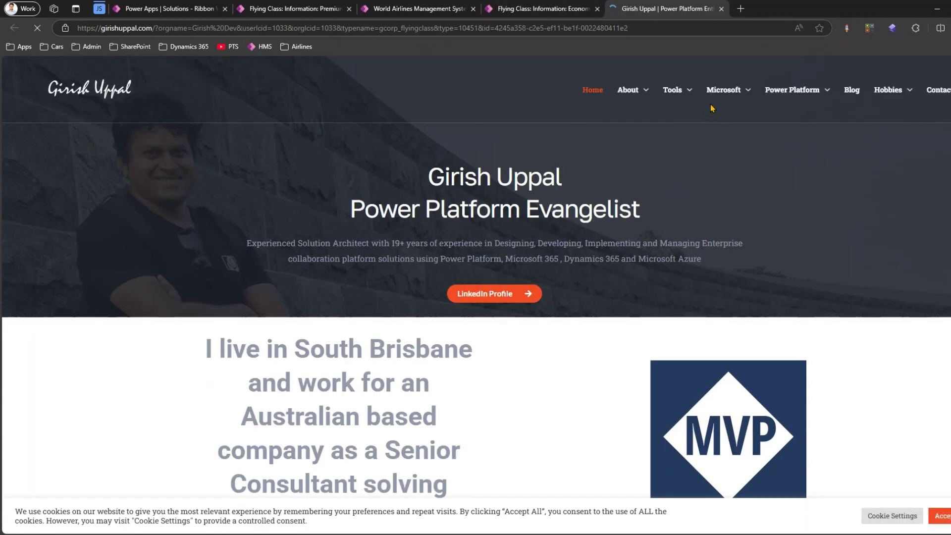
left_click(721, 9)
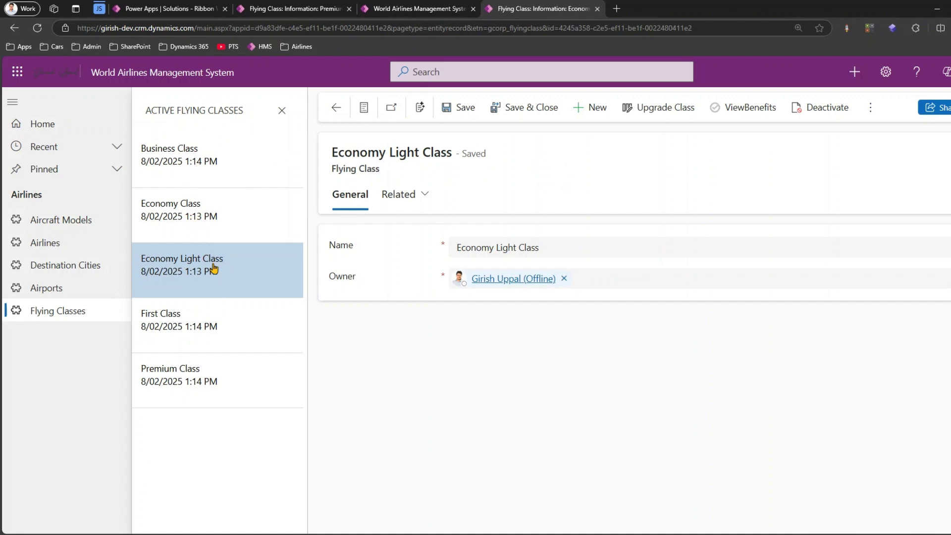
left_click(736, 110)
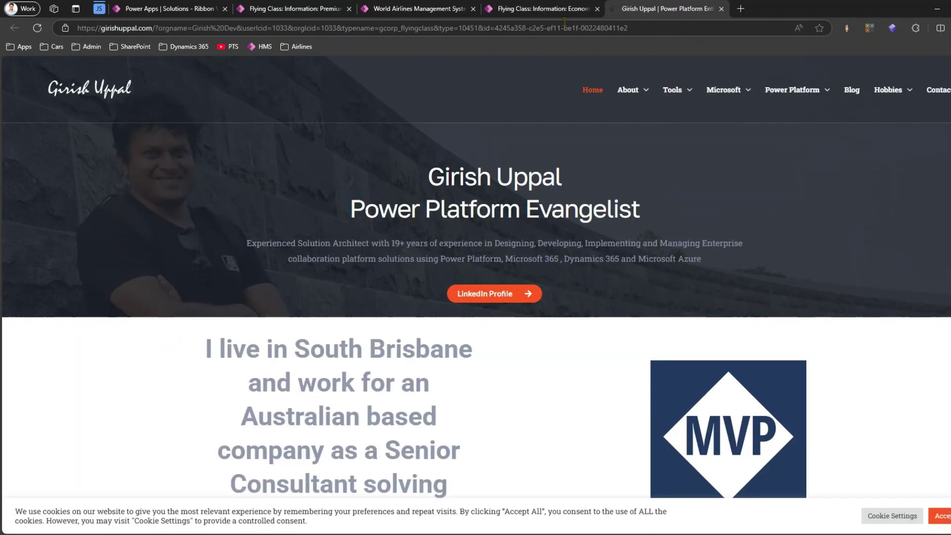
left_click(550, 7)
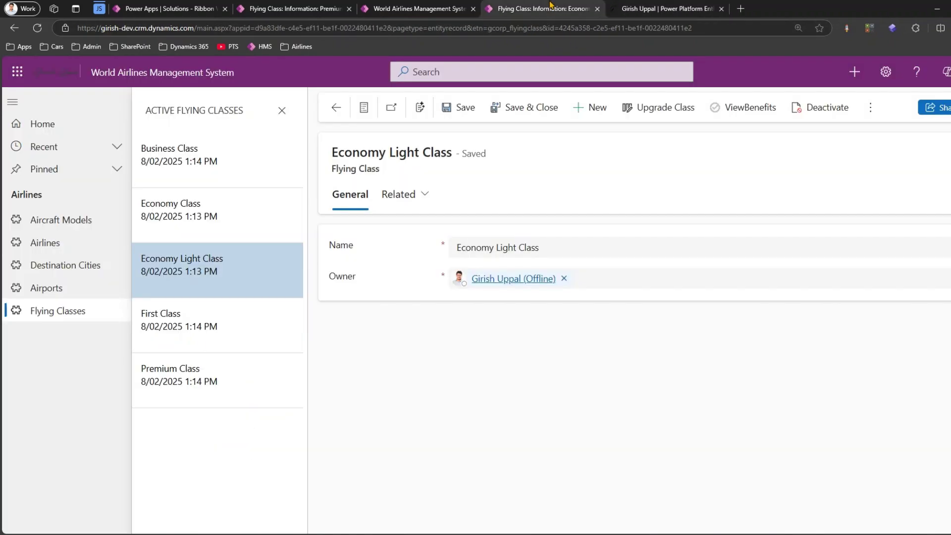